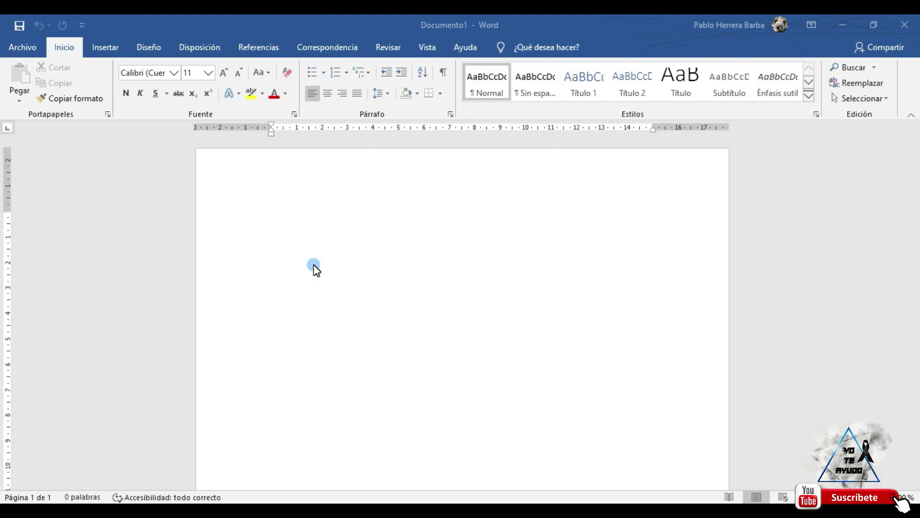
Type the person's first name and surname on the first line, with the cursor between them.
click(282, 239)
click(286, 216)
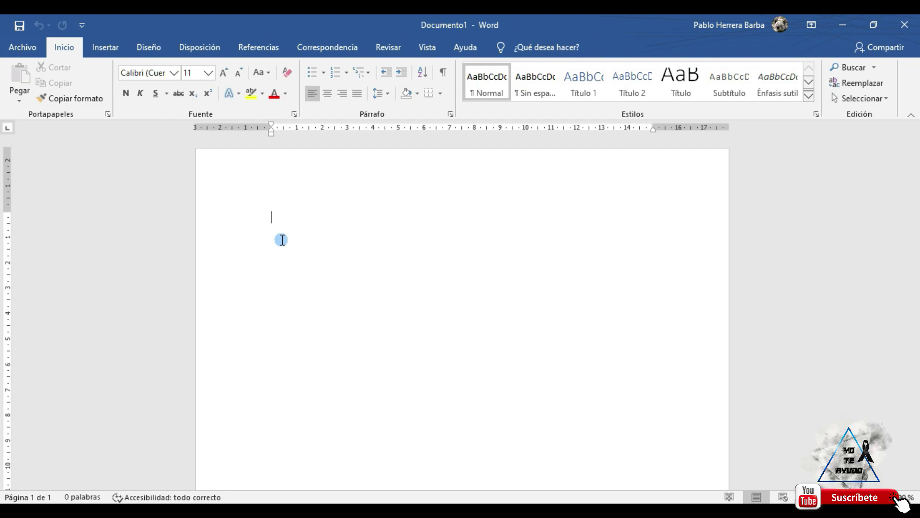
text(Manuel)
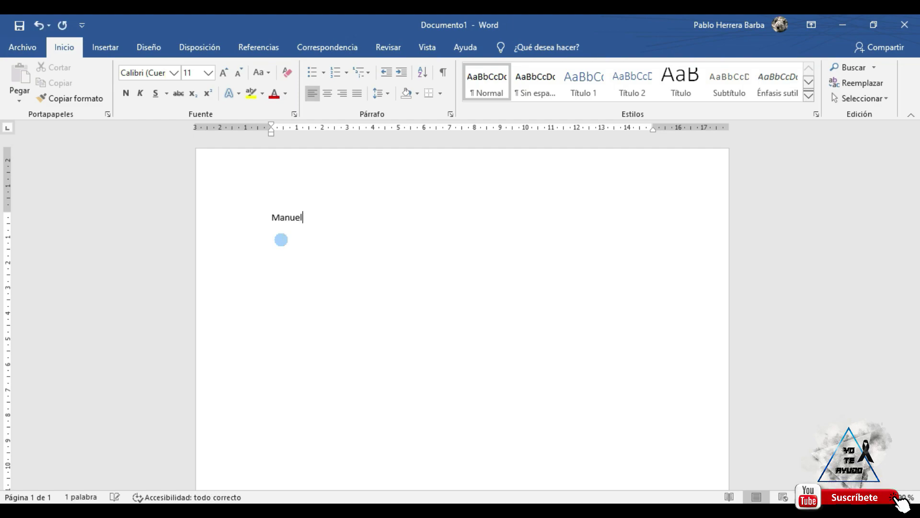
text( Martine)
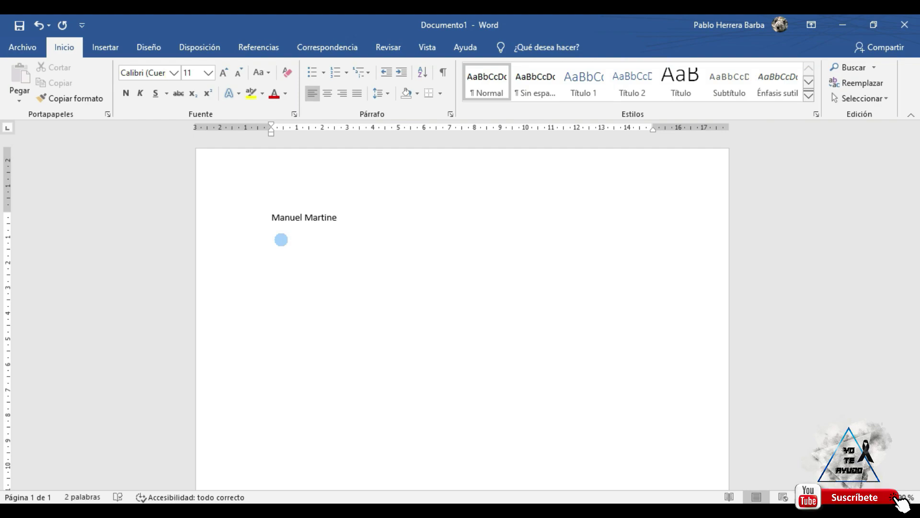
text(z)
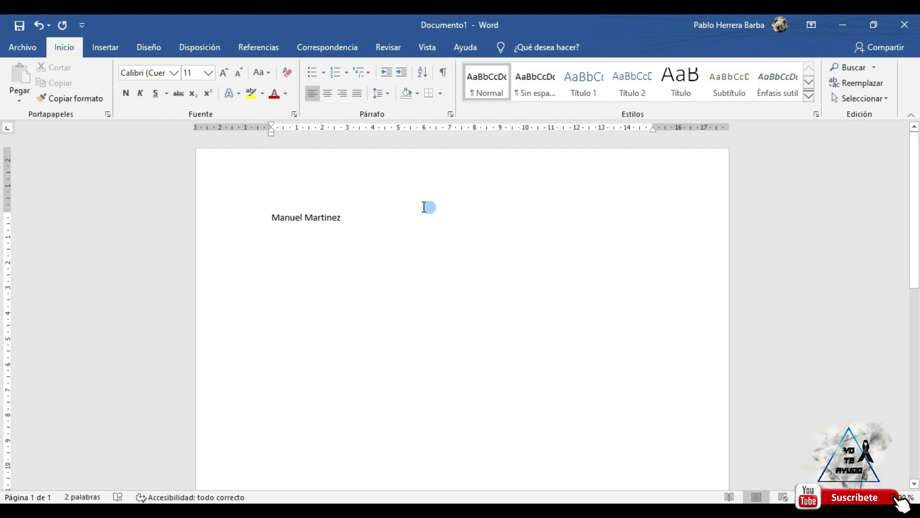
click(301, 218)
click(303, 217)
Insert an additional surname between the first name and the existing surname.
key(Right)
key(Right)
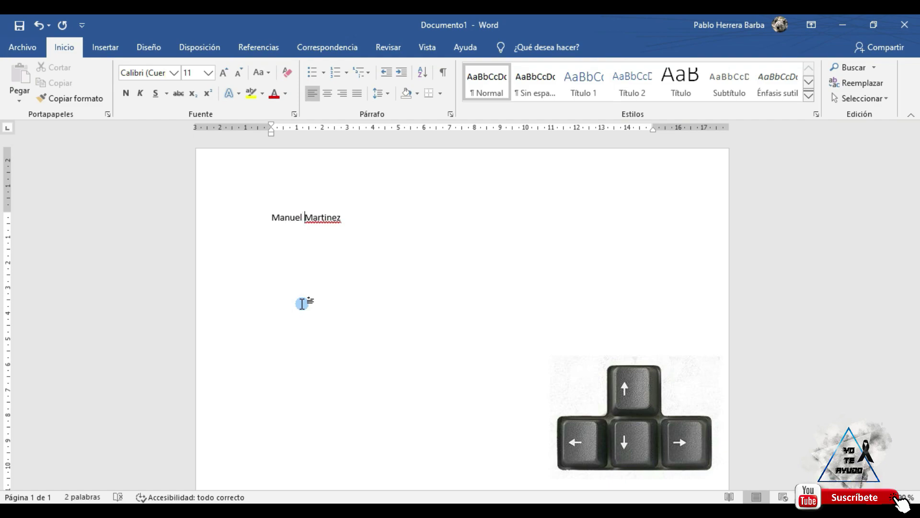
key(Right)
key(Right)
key(Right)
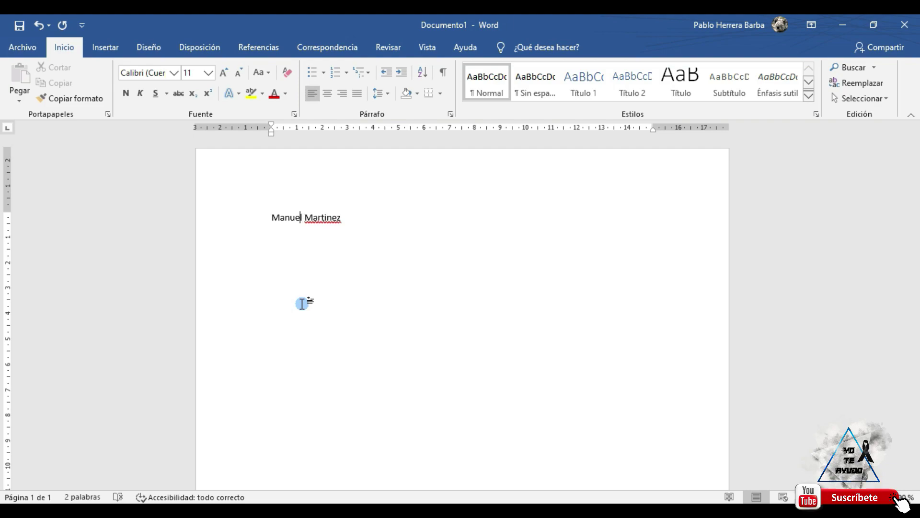
key(Right)
key(Right)
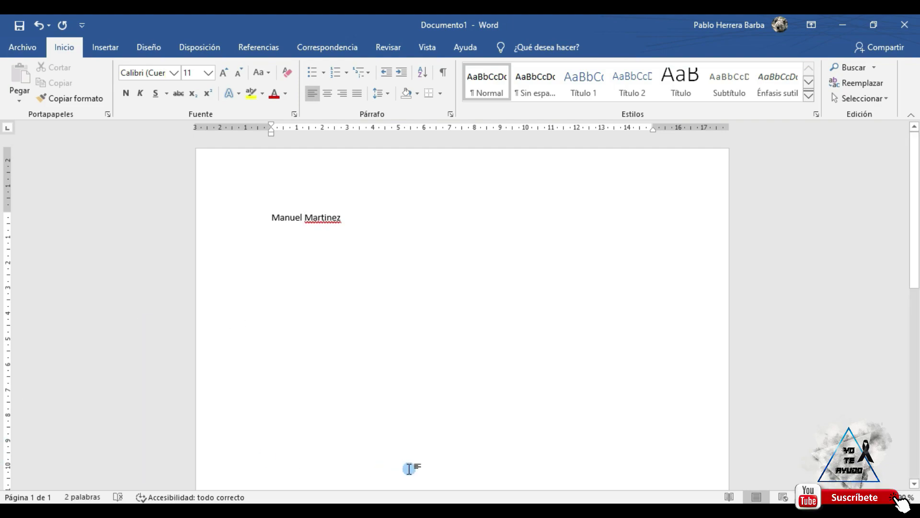
text(Alvarez)
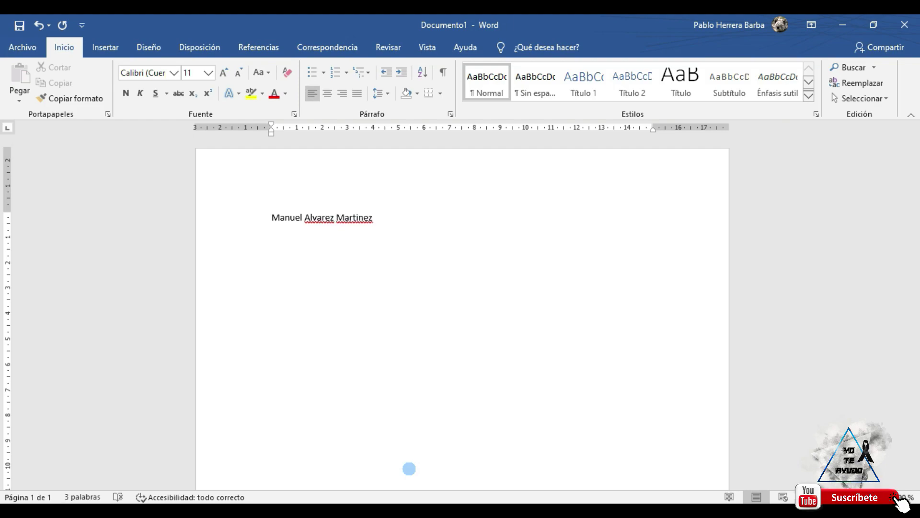
click(416, 222)
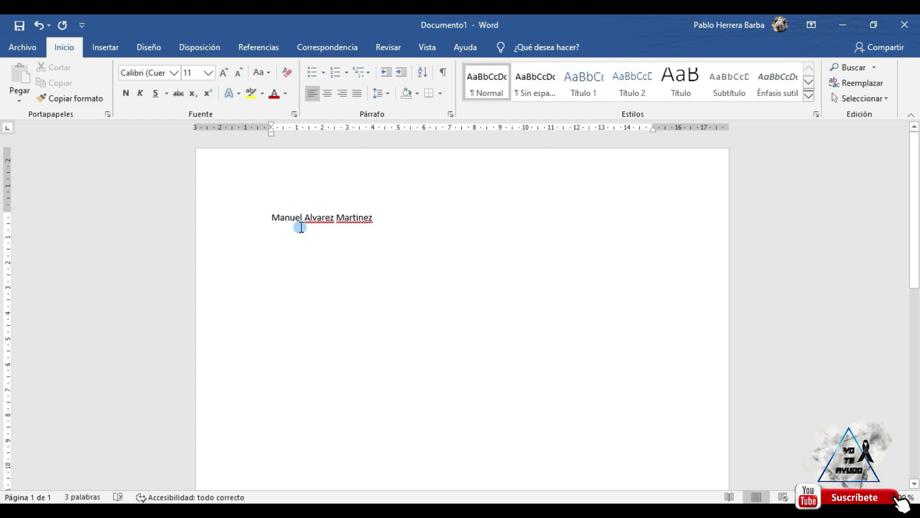
Replace the middle surname's plain initial A with an accented capital Á.
click(309, 217)
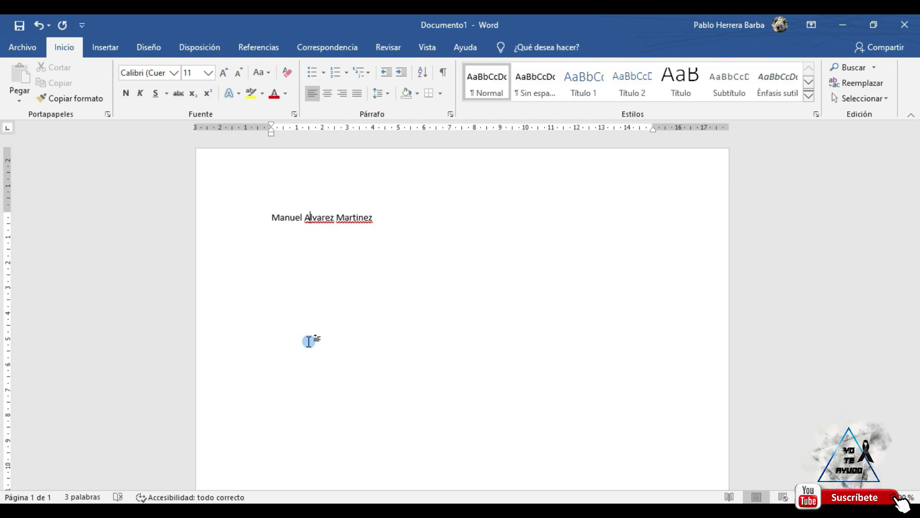
key(BackSpace)
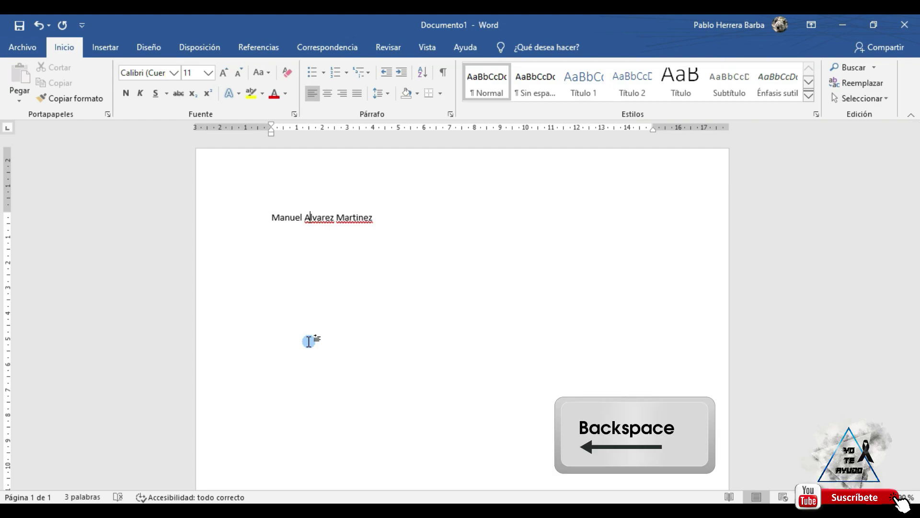
key(BackSpace)
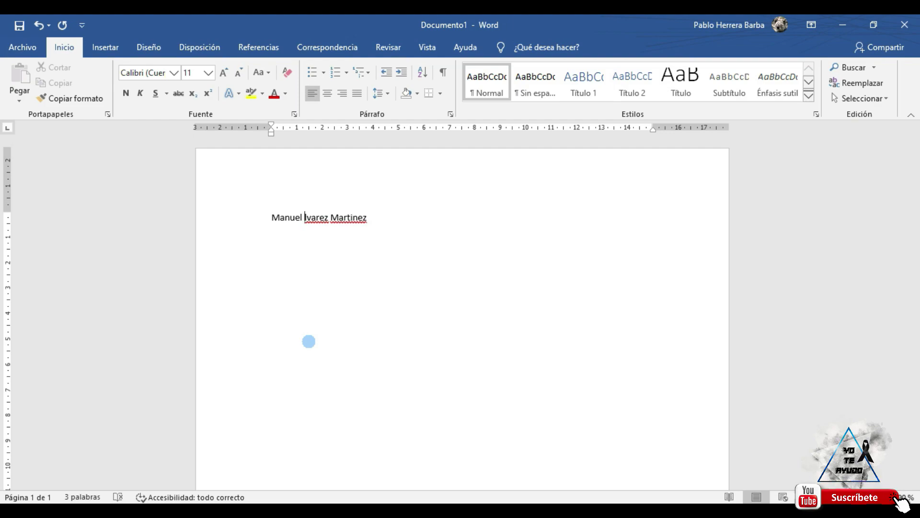
text(Á)
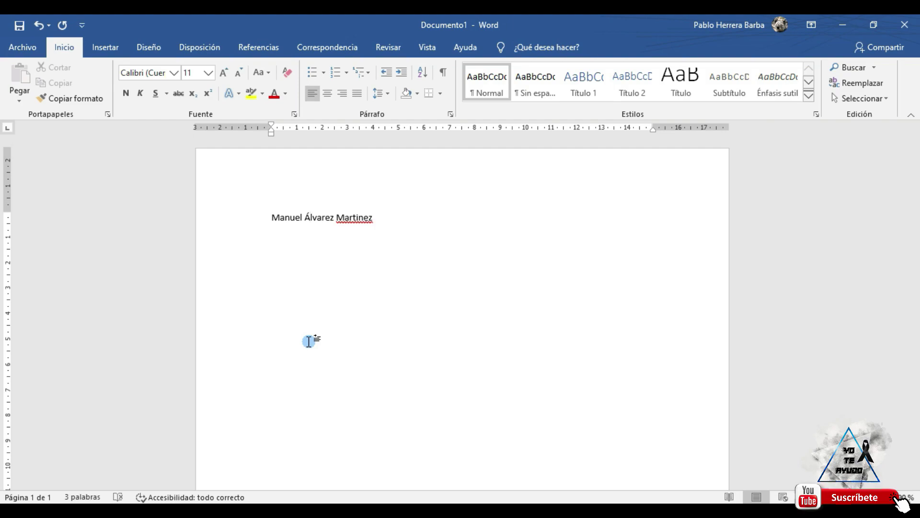
key(Right)
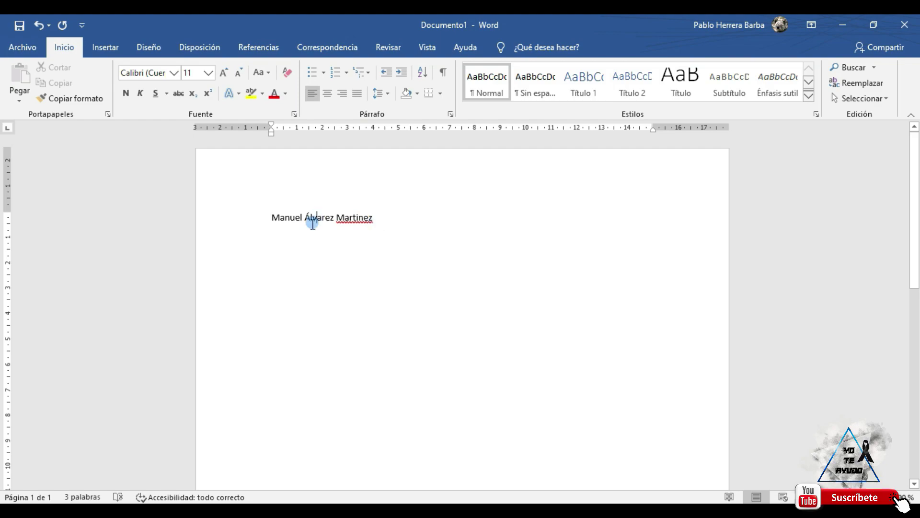
Accept Word's accented spelling suggestion for the red-underlined last surname.
right_click(350, 218)
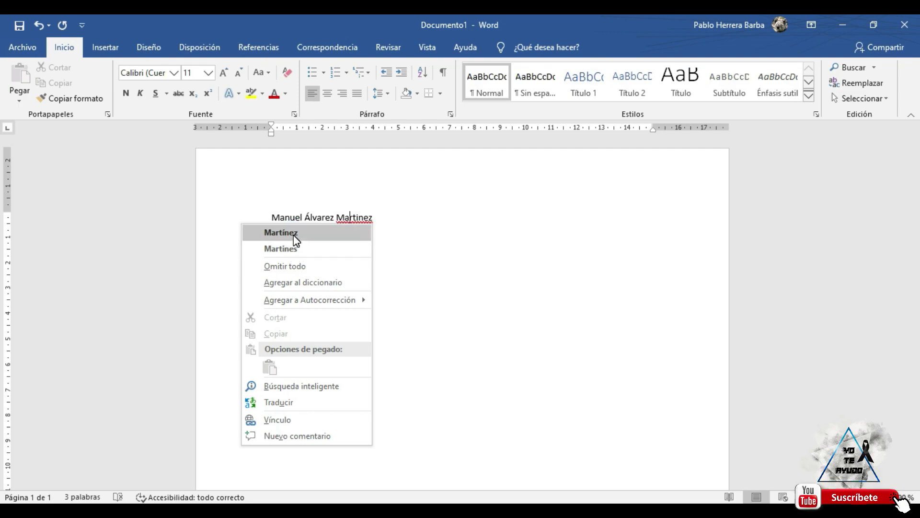
click(295, 237)
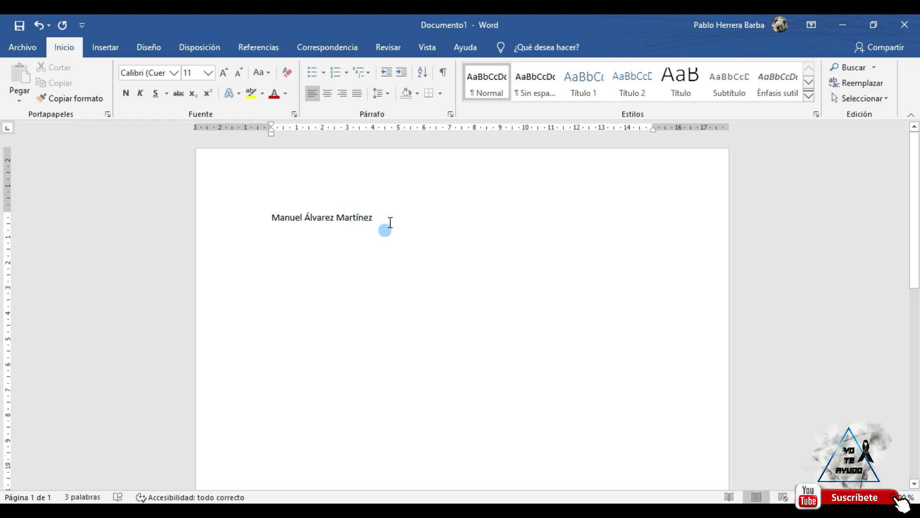
Practise selecting parts of the last surname by dragging and with Shift+arrow keys.
mouse_move(382, 218)
mouse_down()
mouse_move(262, 220)
mouse_move(378, 218)
mouse_up()
drag(368, 216, 338, 215)
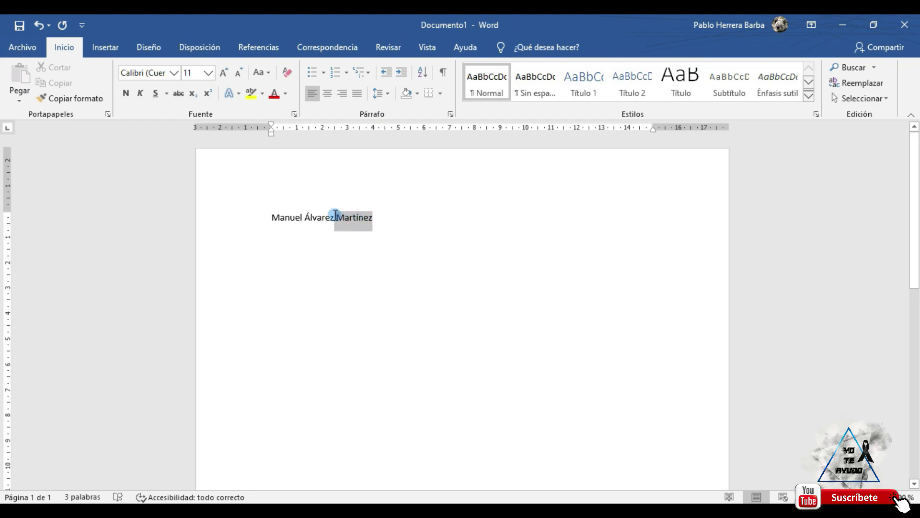
click(344, 309)
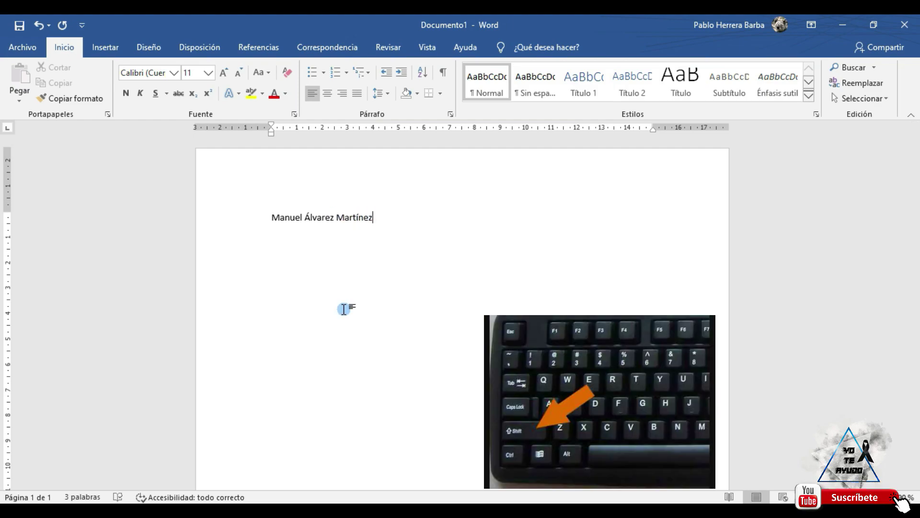
key(shift+Left)
key(shift+Left)
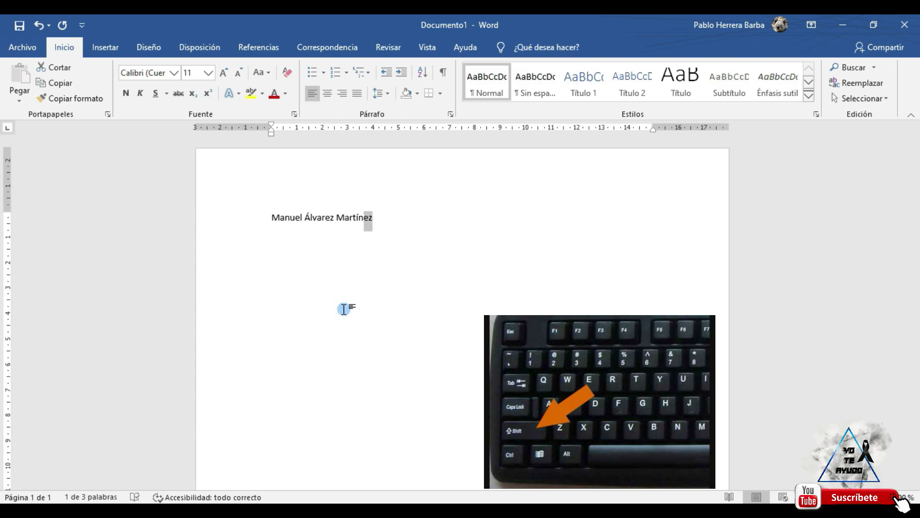
key(shift+Right)
key(shift+Right)
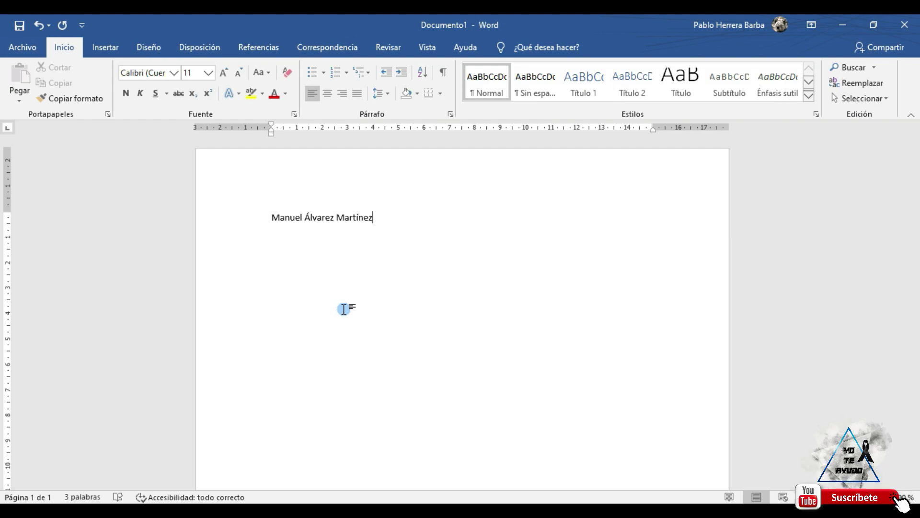
key(shift+Left)
key(shift+Left)
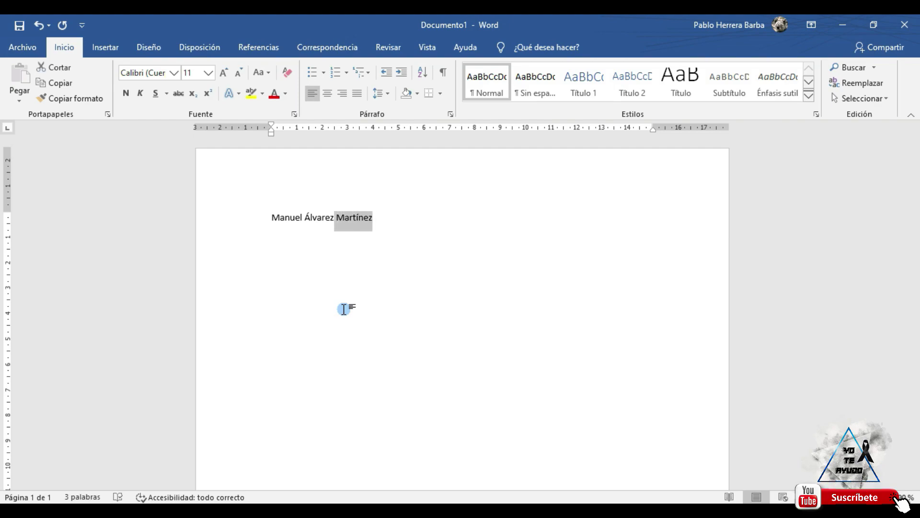
key(shift+Left)
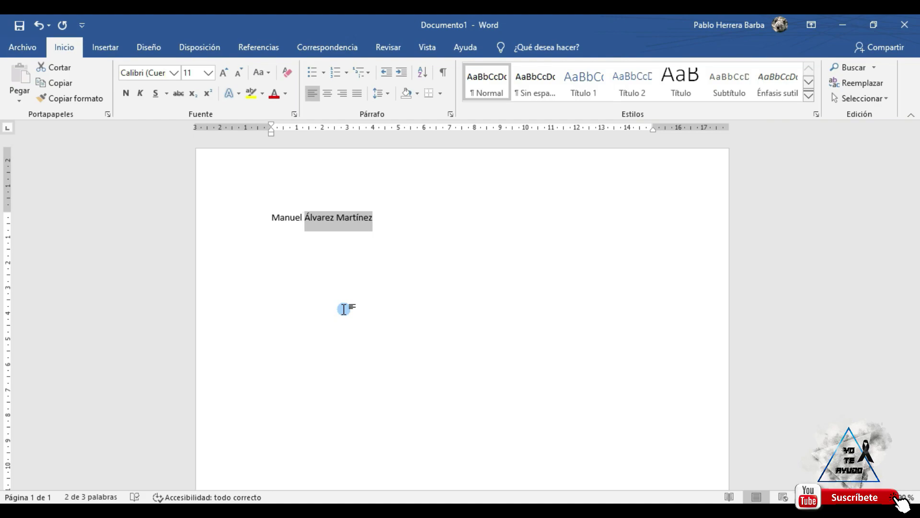
key(shift+Right)
key(shift+Right)
key(shift+Right)
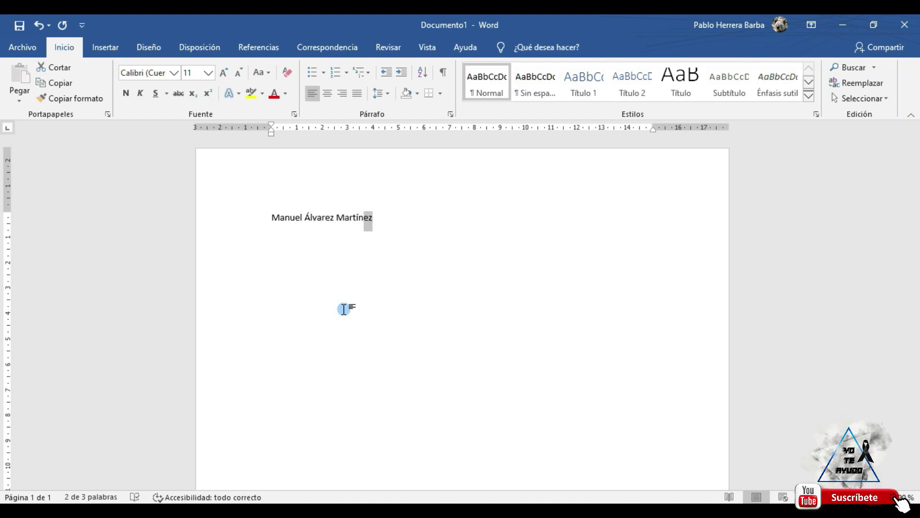
key(shift+Right)
key(shift+Right)
key(shift+Right)
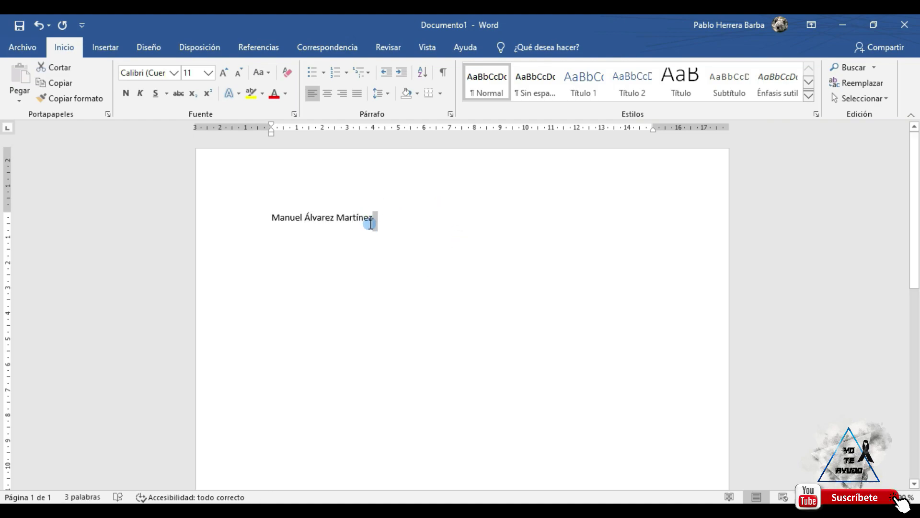
click(370, 223)
Select only the first name at the start of the line using Shift+arrow keys.
click(270, 216)
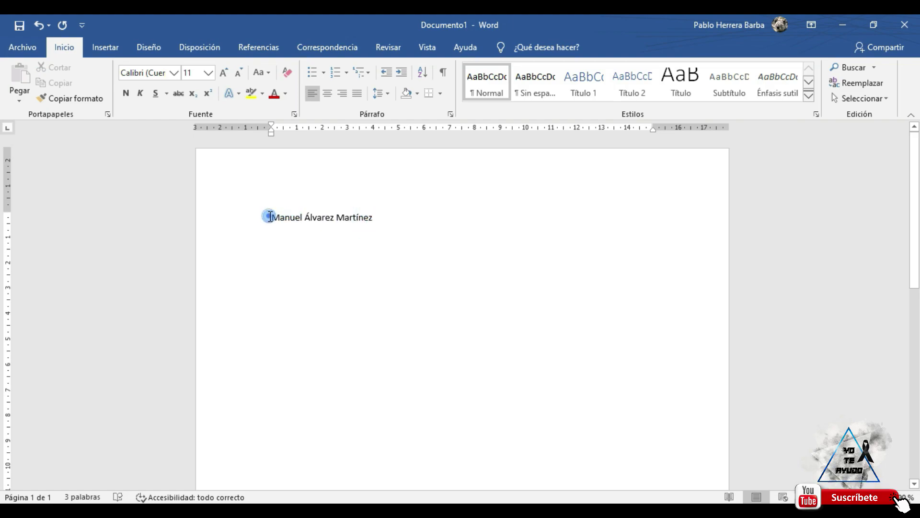
key(shift+Right)
key(shift+Right)
key(shift+Right)
key(shift+Right)
key(shift+Right)
key(shift+Right)
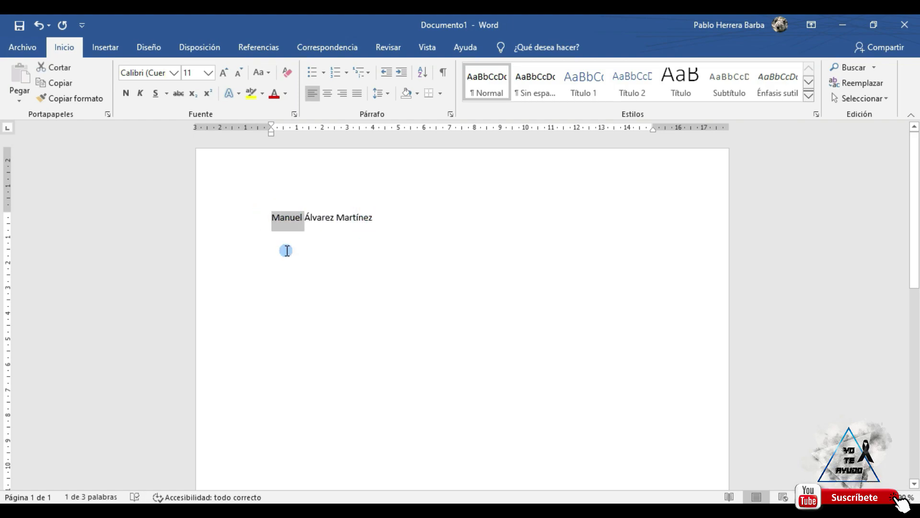
key(shift+Left)
key(shift+Left)
key(shift+Left)
Make the first name bold, italic, underlined and struck through, then toggle subscript on and off.
click(126, 93)
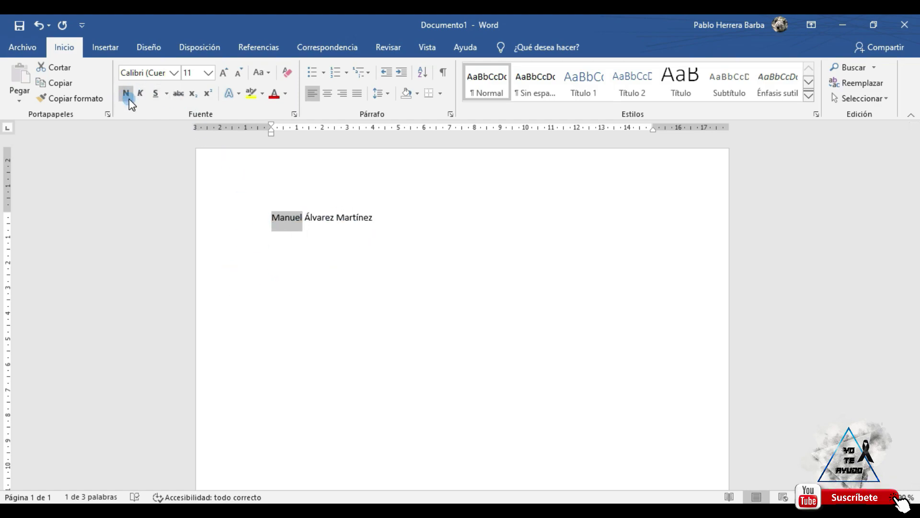
click(126, 100)
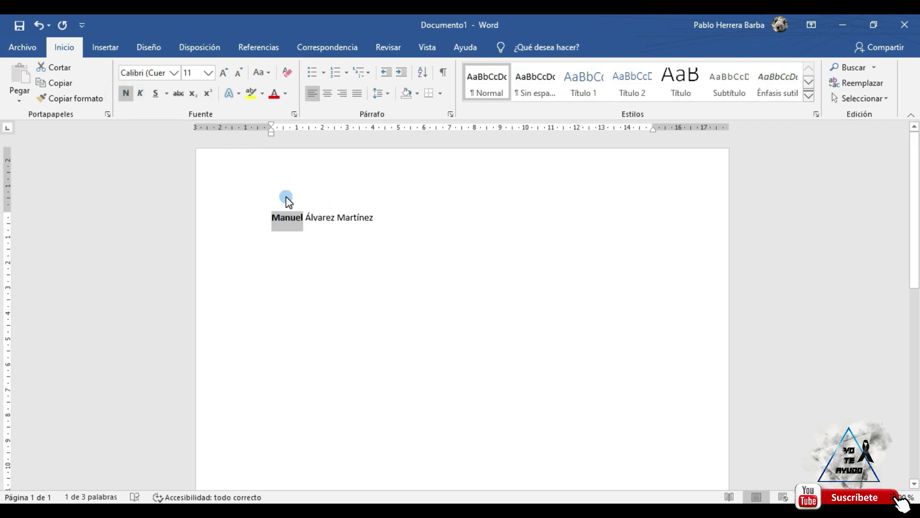
click(140, 94)
click(155, 94)
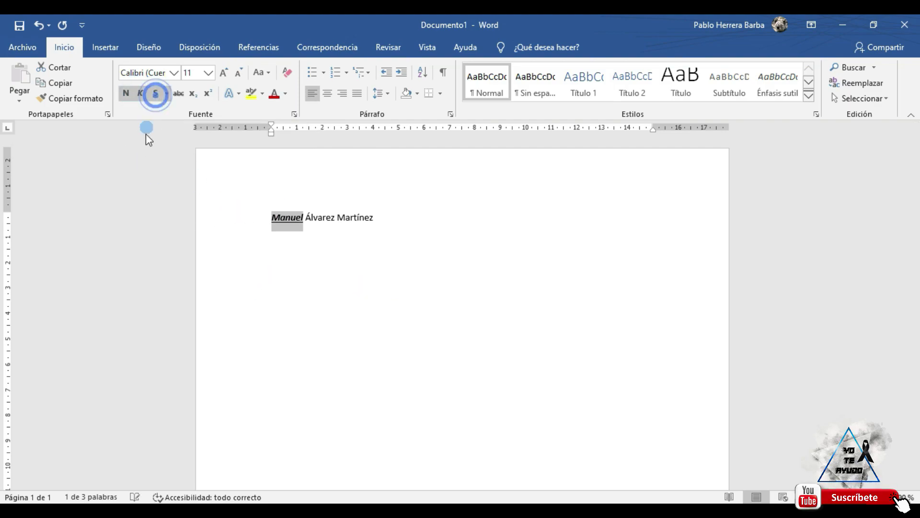
click(177, 94)
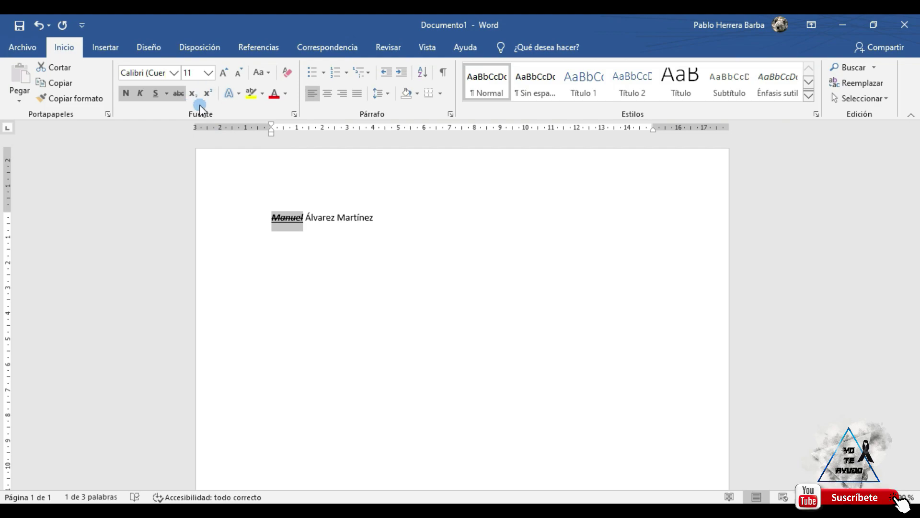
click(196, 102)
click(201, 106)
Resize the first name with Grow and Shrink Font, settling on 12 pt.
click(222, 74)
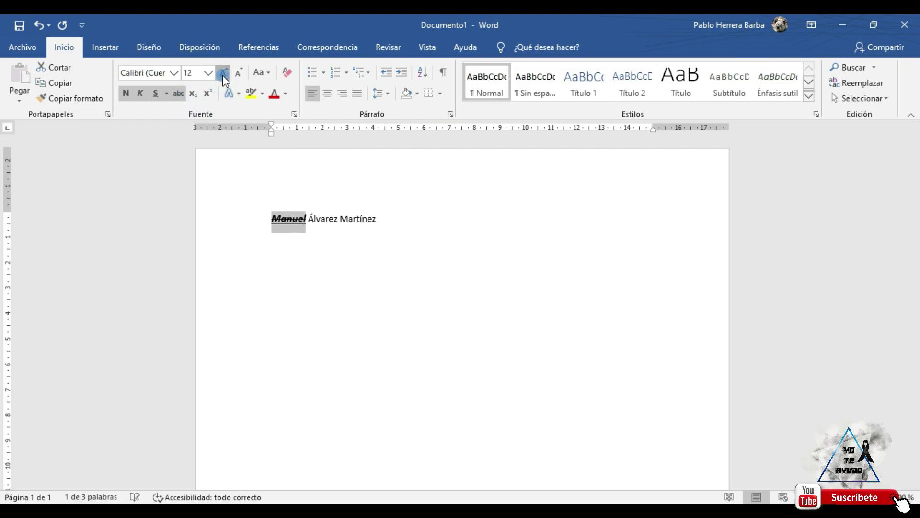
click(223, 74)
click(223, 74)
click(223, 75)
click(239, 73)
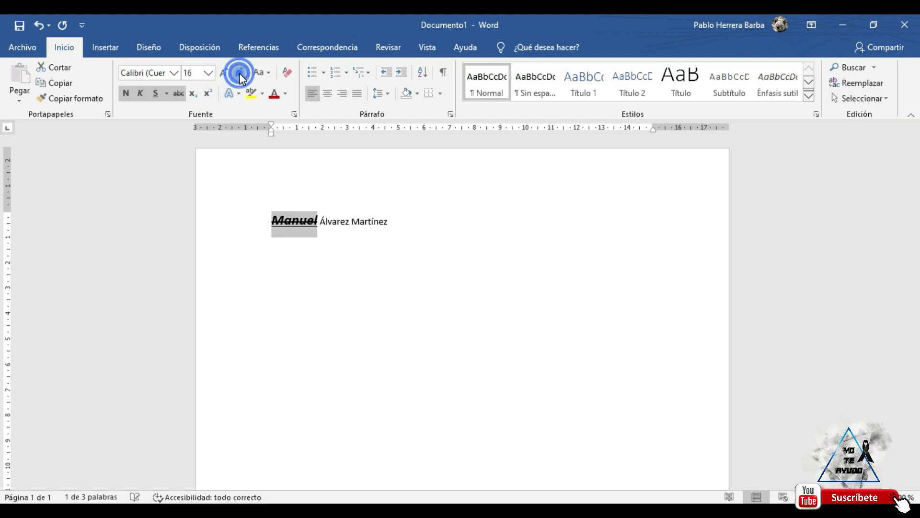
click(239, 74)
click(239, 73)
click(239, 73)
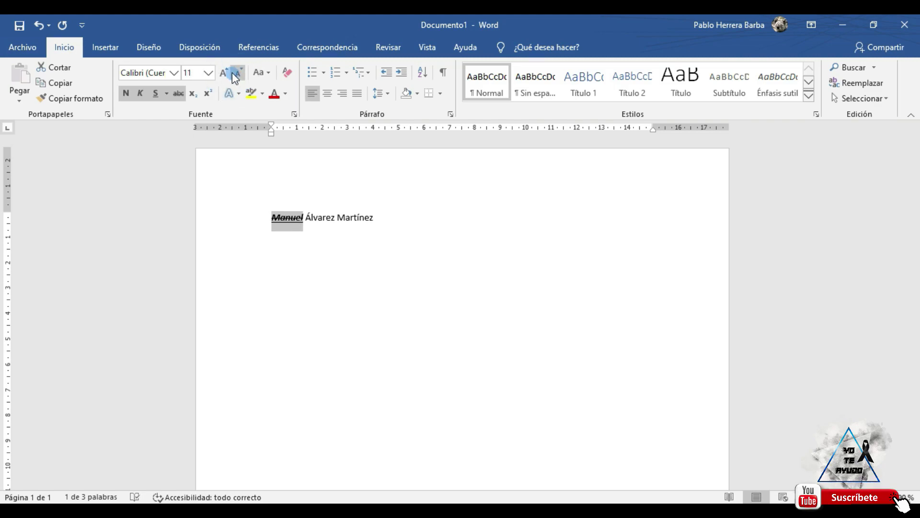
click(227, 76)
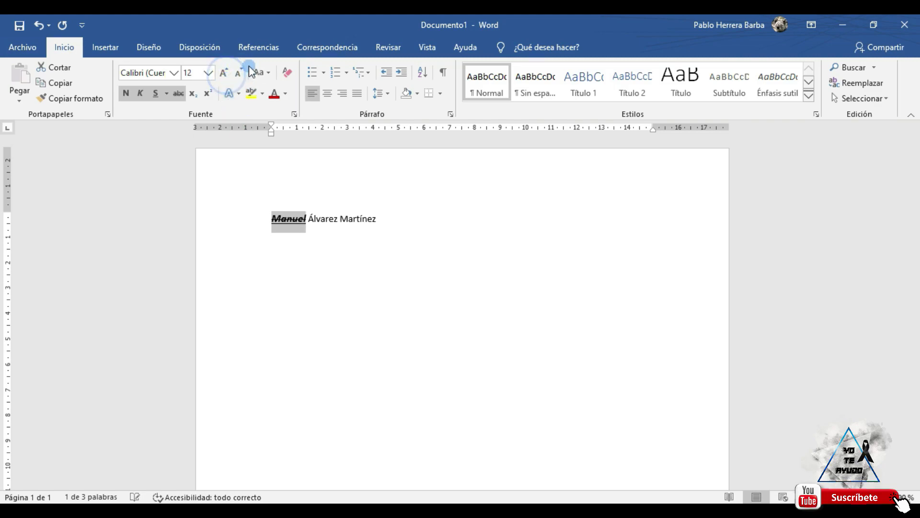
click(208, 73)
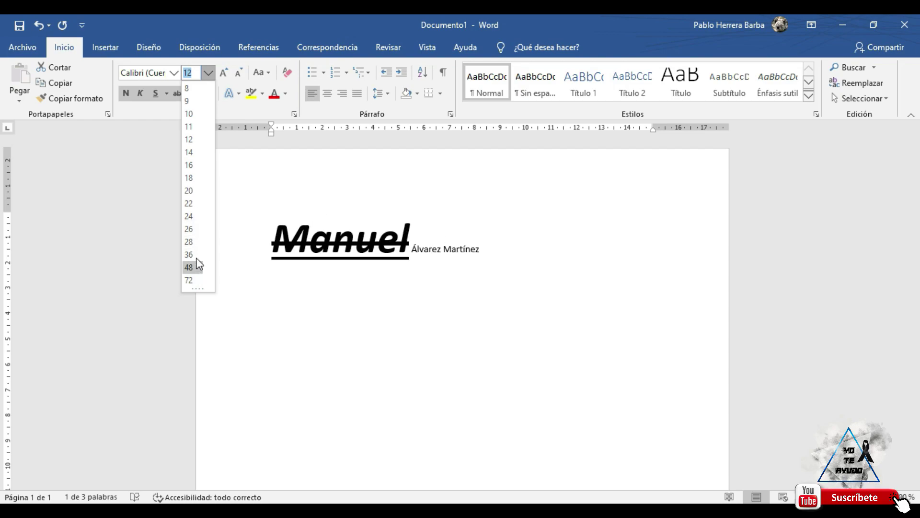
click(173, 72)
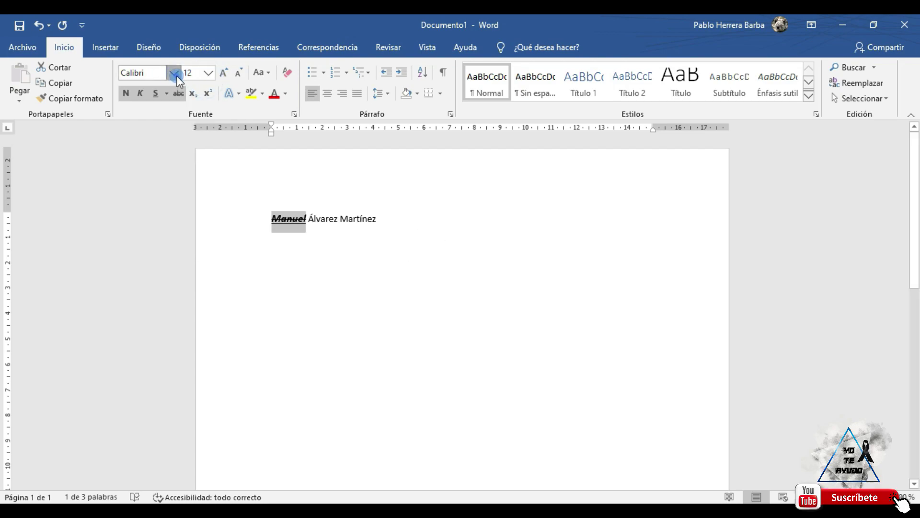
Apply the Constantia font to the first name and confirm the surnames remain Calibri.
click(174, 72)
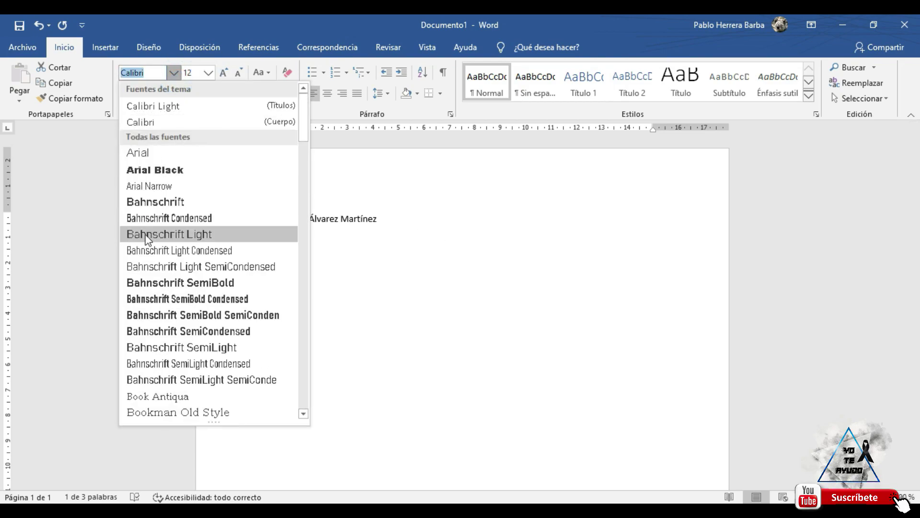
scroll(152, 297, down, 3)
scroll(151, 295, down, 3)
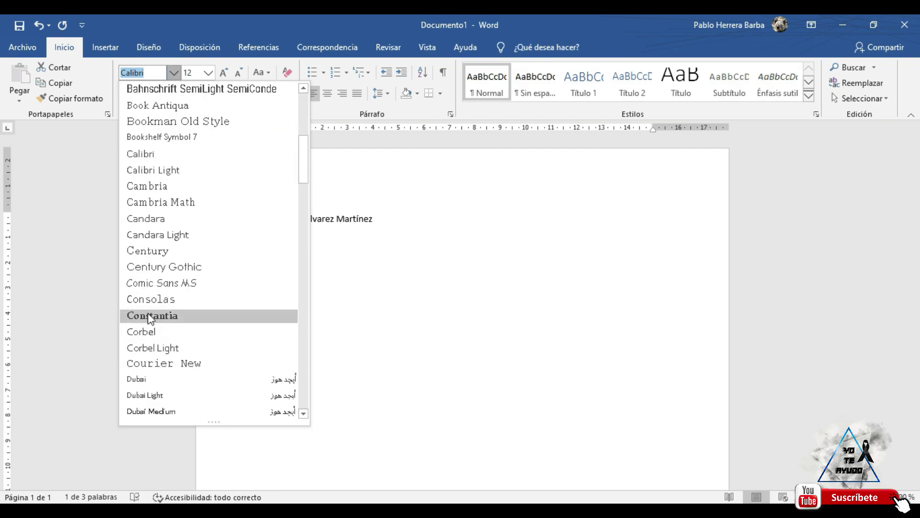
click(148, 315)
click(305, 269)
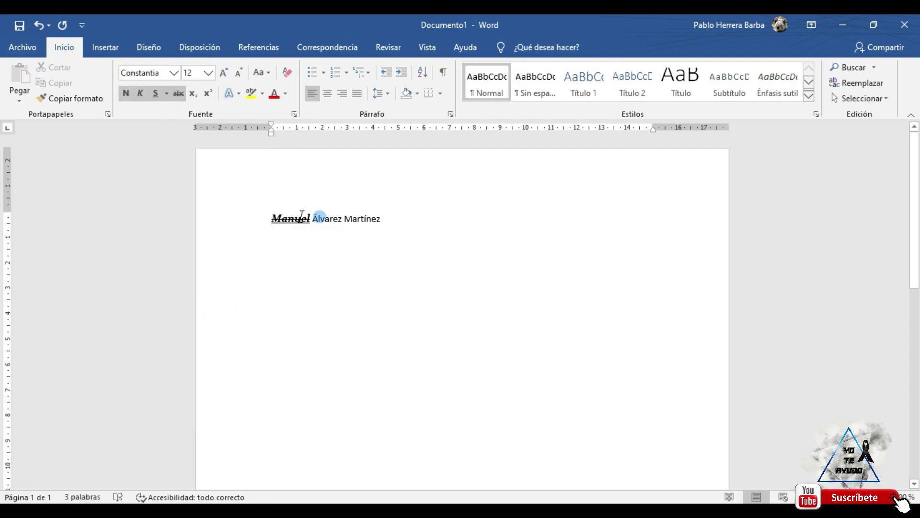
click(334, 219)
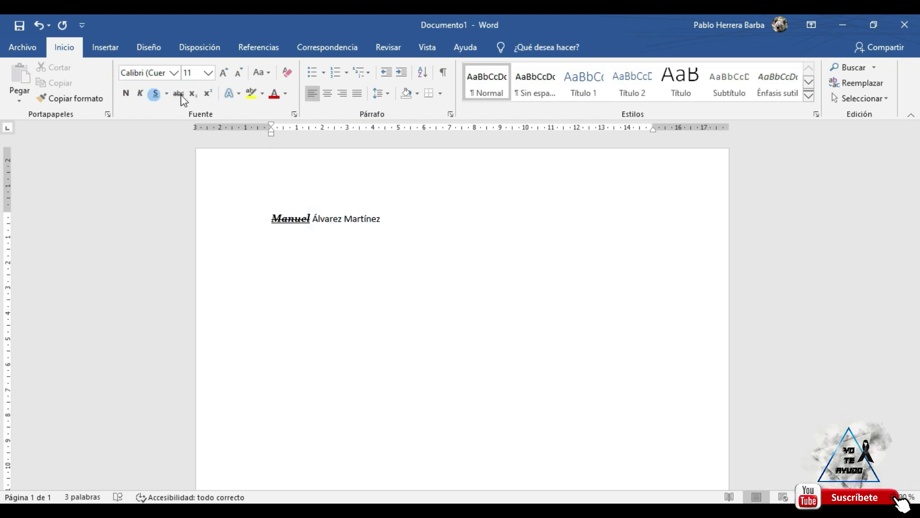
click(287, 221)
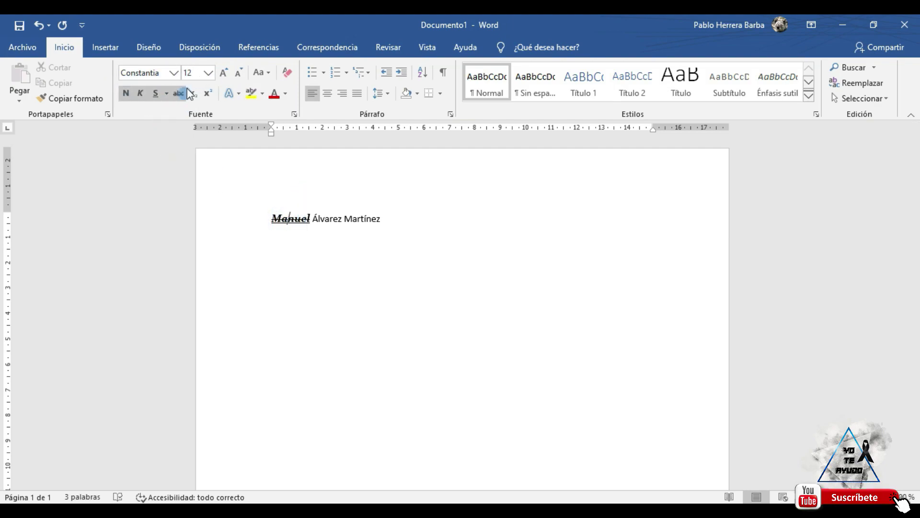
click(382, 218)
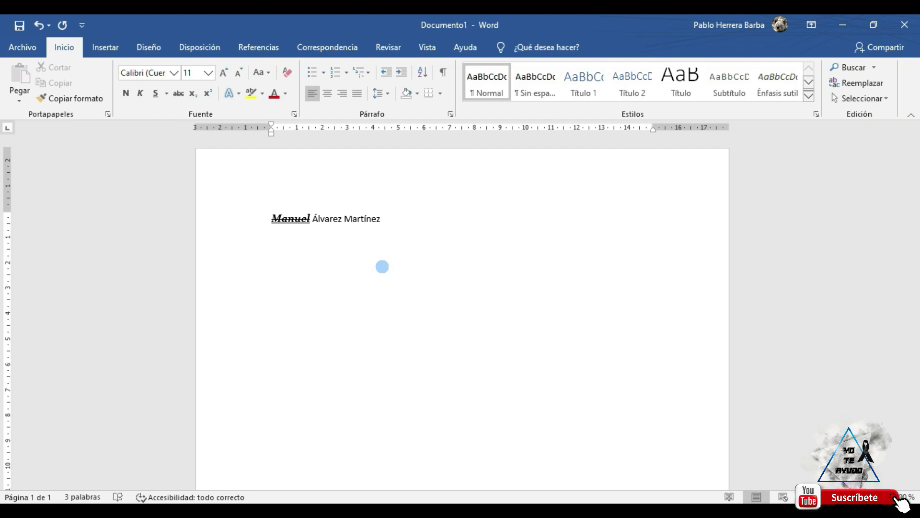
Set the font colour to blue and choose grey as the highlight colour.
click(285, 93)
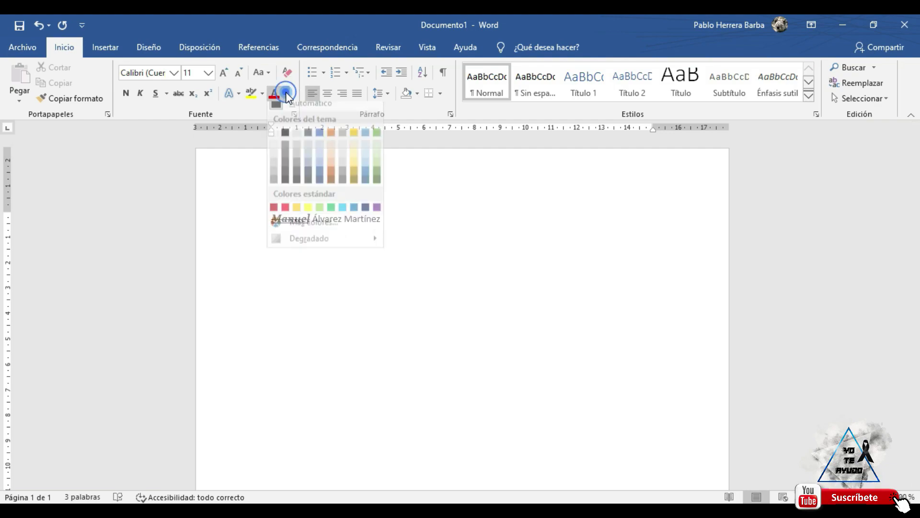
click(354, 215)
click(339, 278)
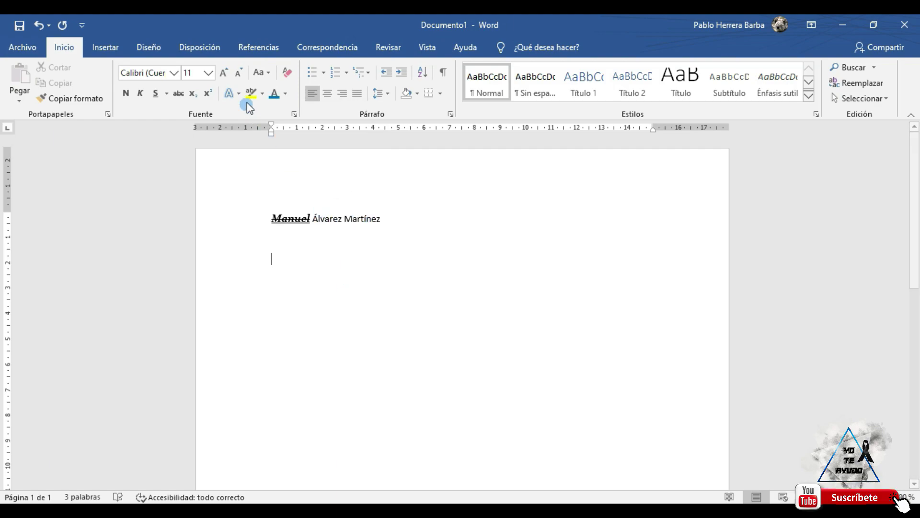
click(262, 98)
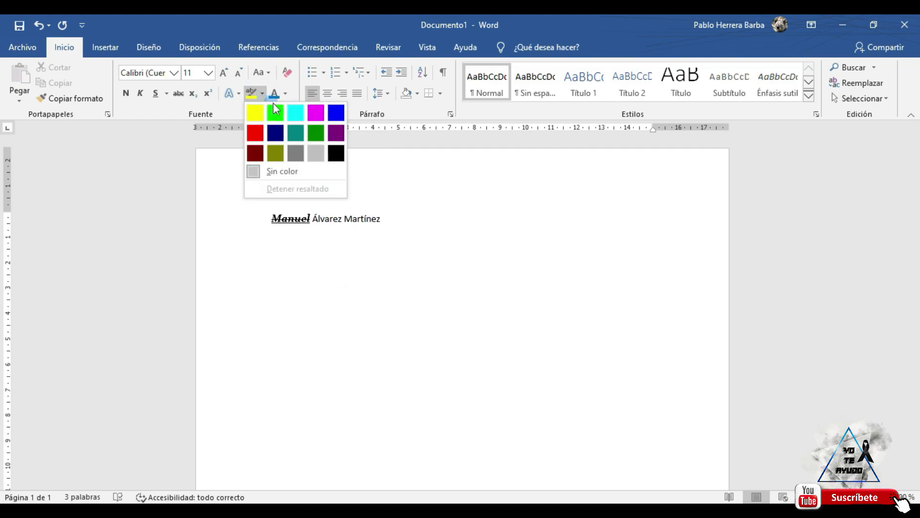
click(300, 152)
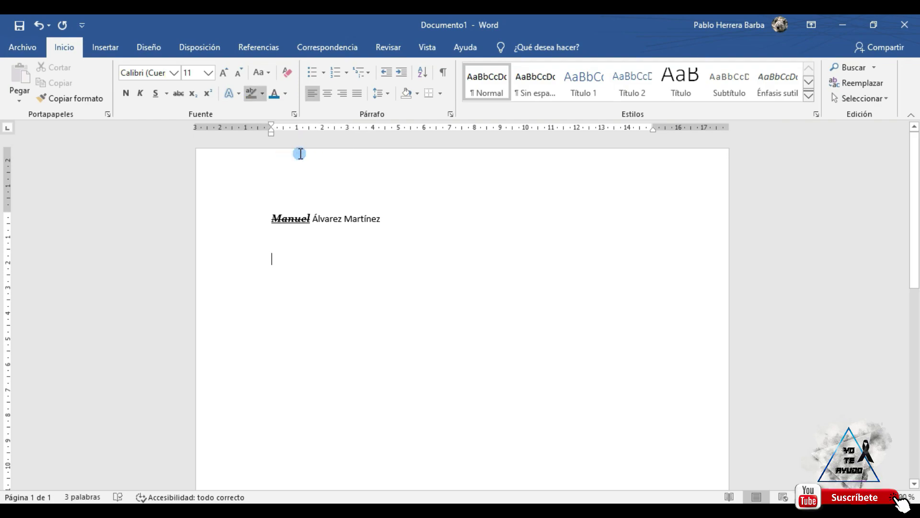
Set the empty line below the name to italic Arial Black at 20 pt.
click(140, 93)
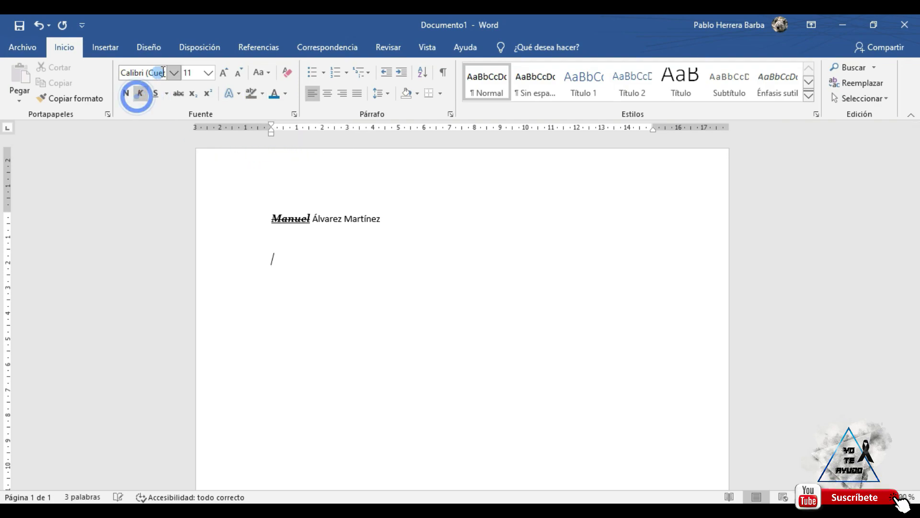
click(172, 74)
click(173, 200)
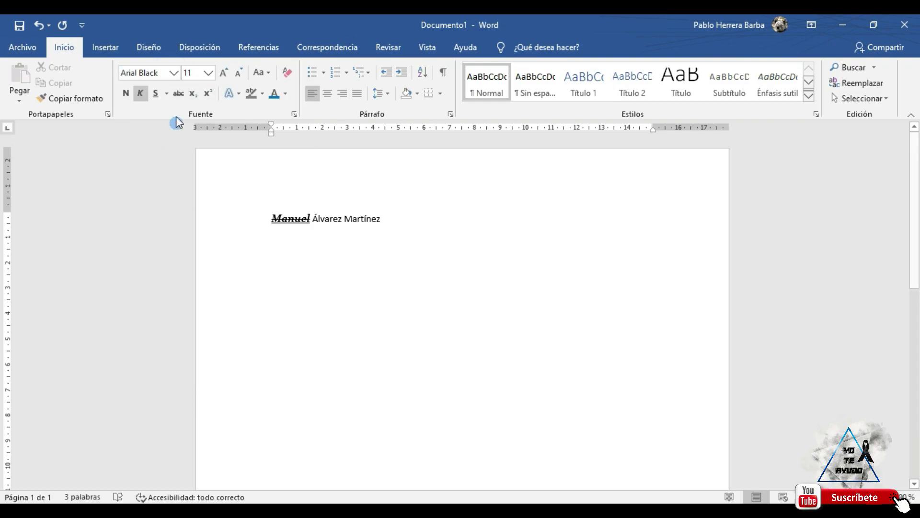
click(207, 73)
click(192, 189)
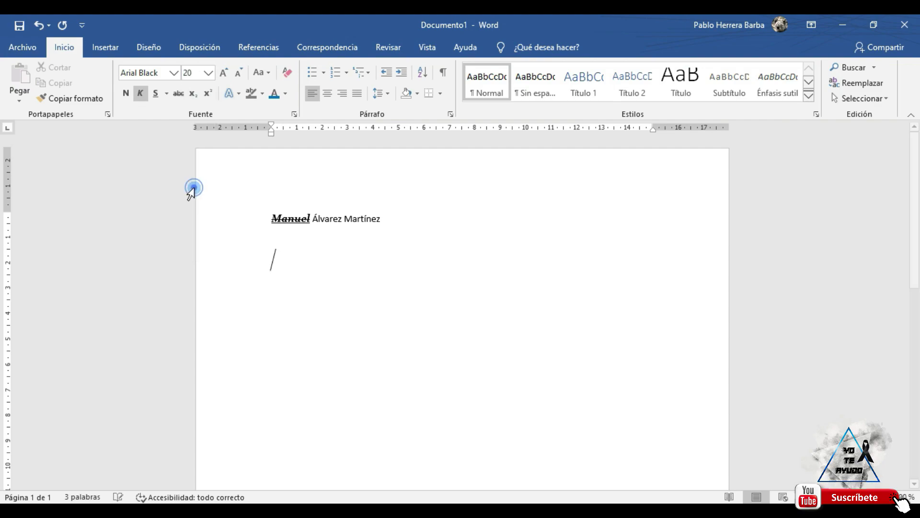
click(301, 349)
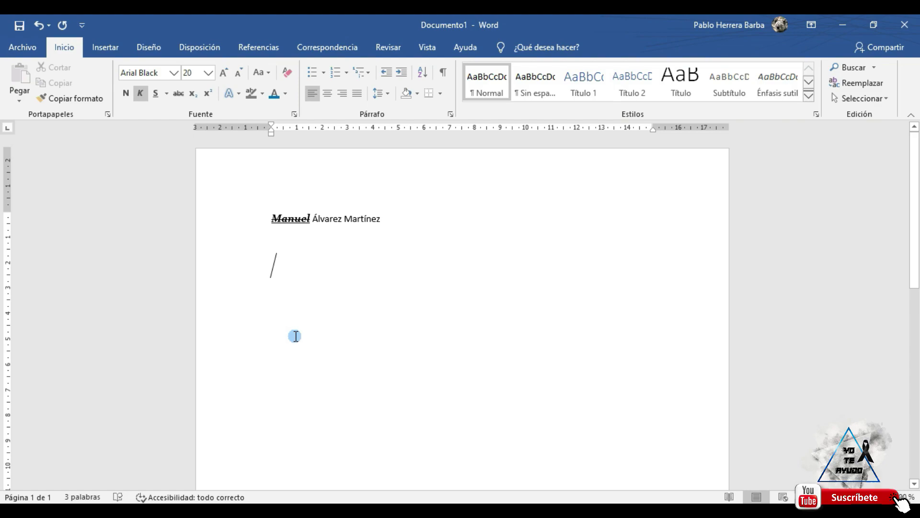
Type HOLA in blue italic Arial Black on the line below the name.
text(HOLA)
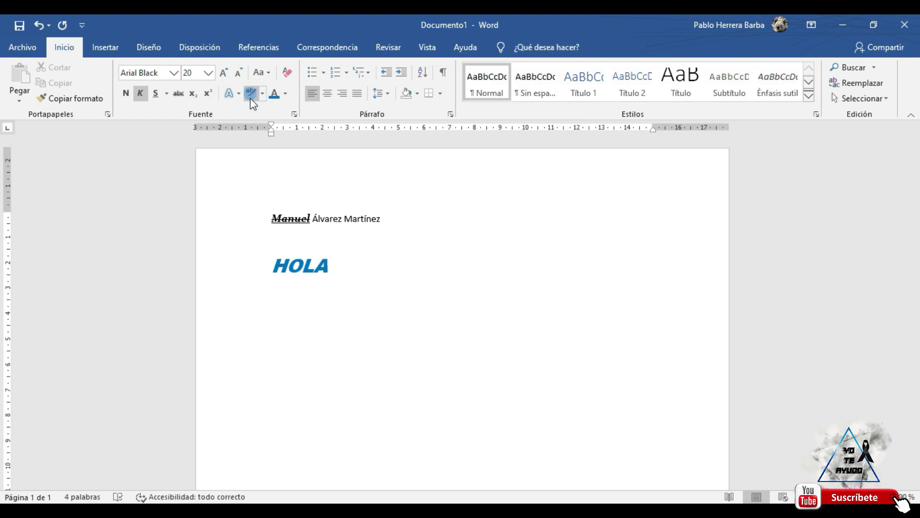
click(269, 134)
click(324, 274)
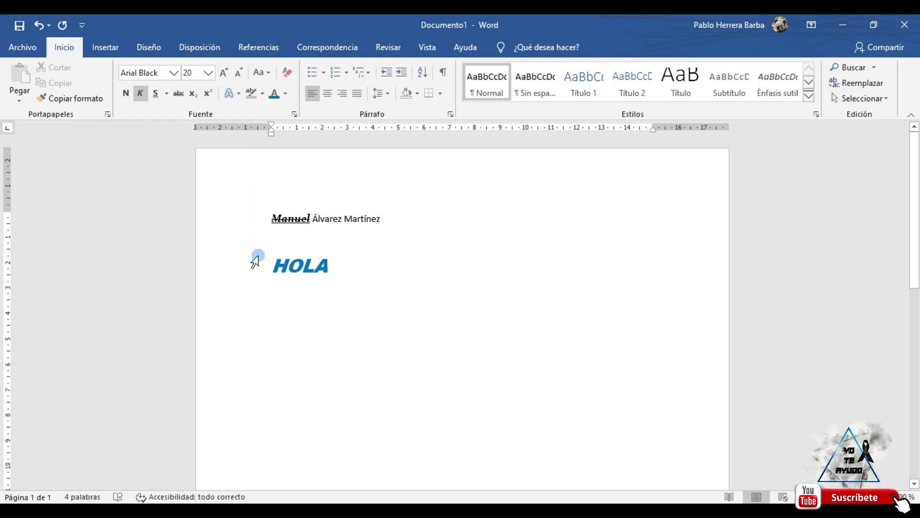
Highlight the word HOLA in grey and place the cursor right after it.
drag(272, 265, 327, 269)
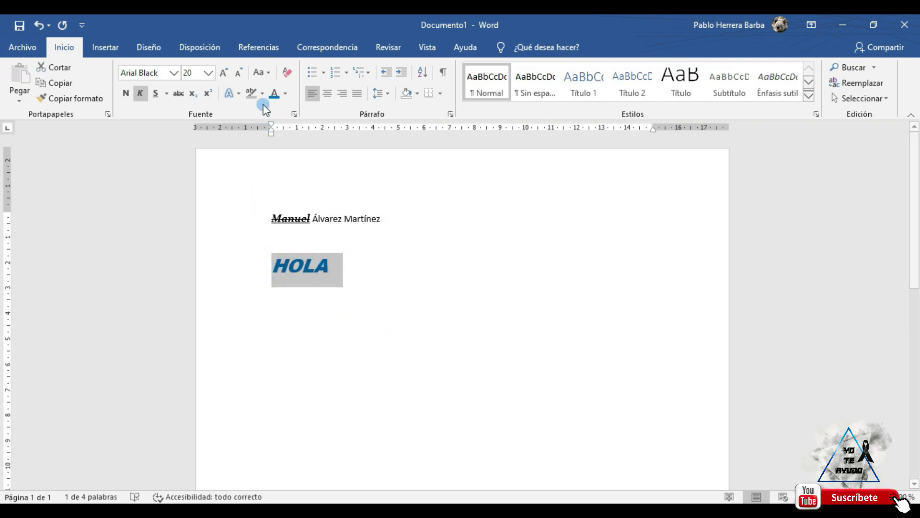
click(251, 93)
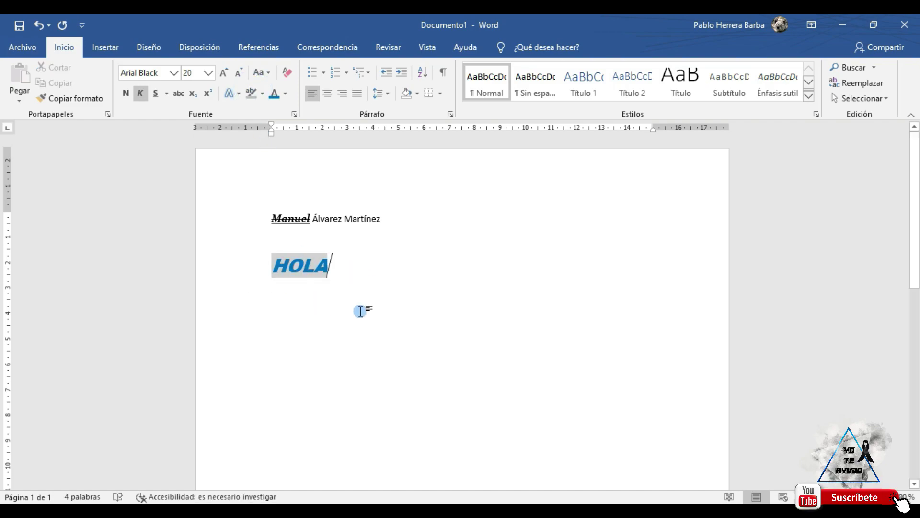
click(343, 247)
click(349, 266)
Type hola after HOLA using the orange outlined text effect.
click(232, 93)
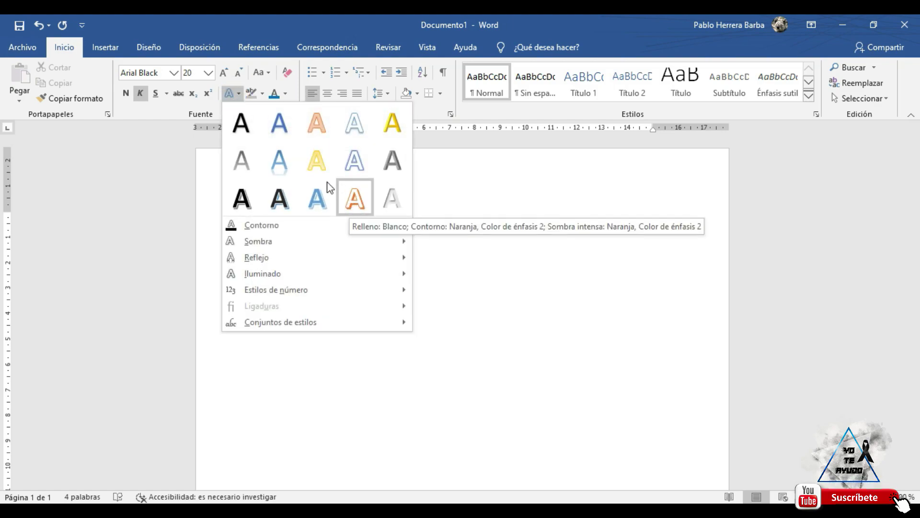
click(355, 198)
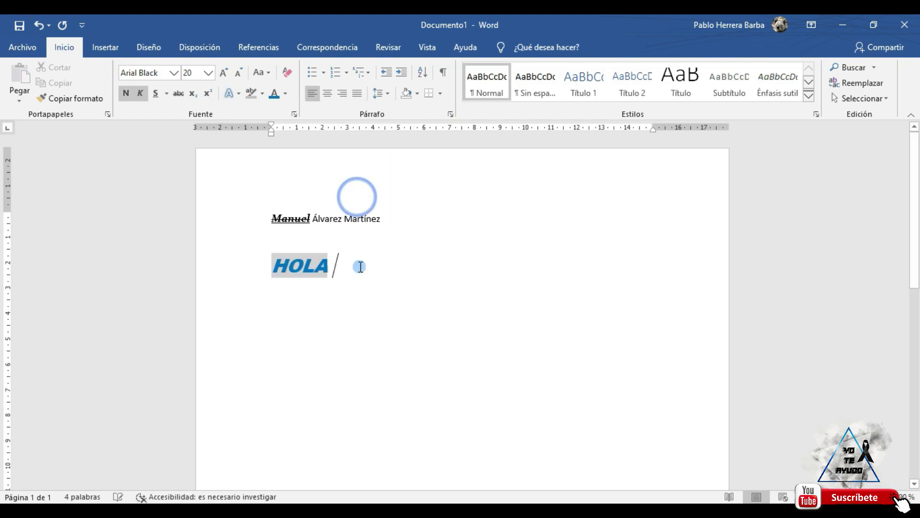
text(h)
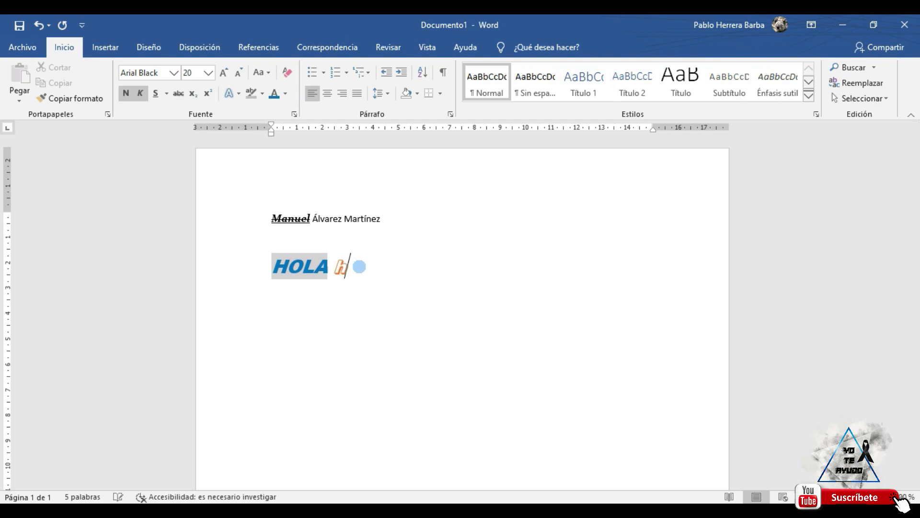
text(ola)
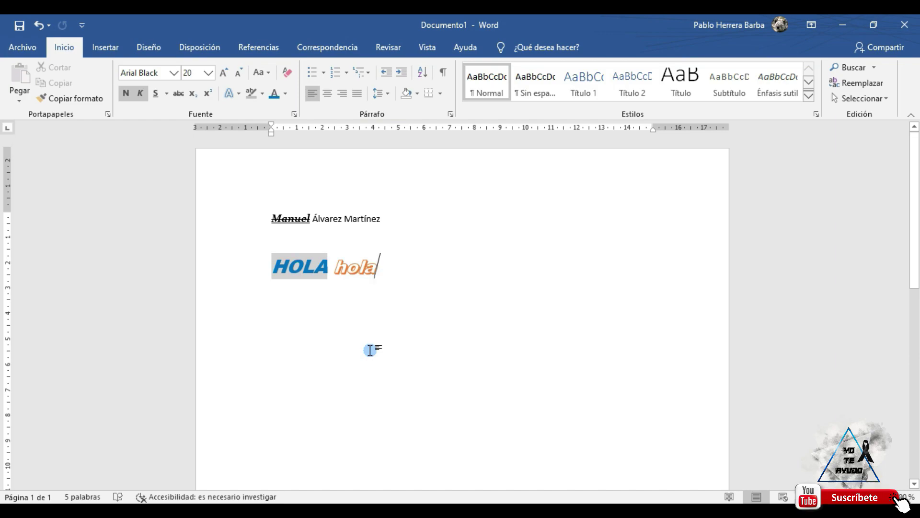
Move the cursor between the name, HOLA and hola lines to inspect the hola word art.
key(ctrl+Left)
key(Right)
key(Right)
key(Right)
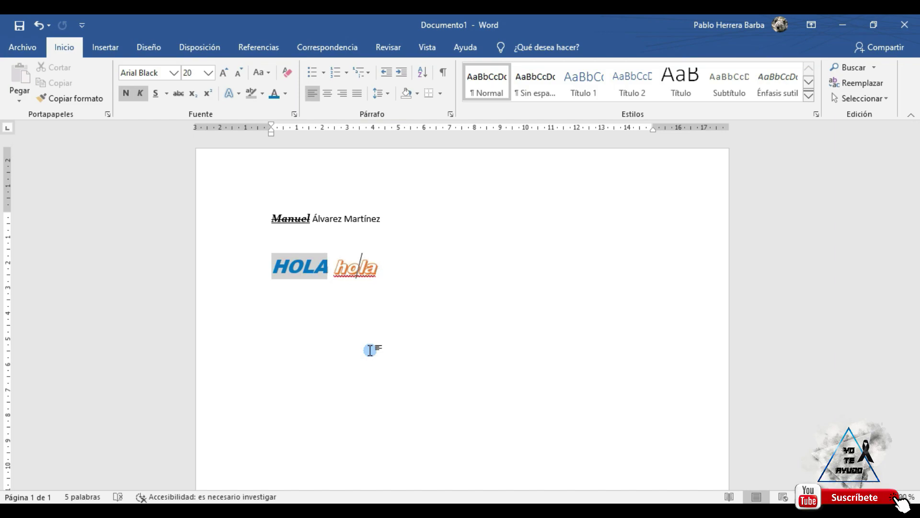
key(Up)
key(Up)
key(Down)
key(Down)
key(Up)
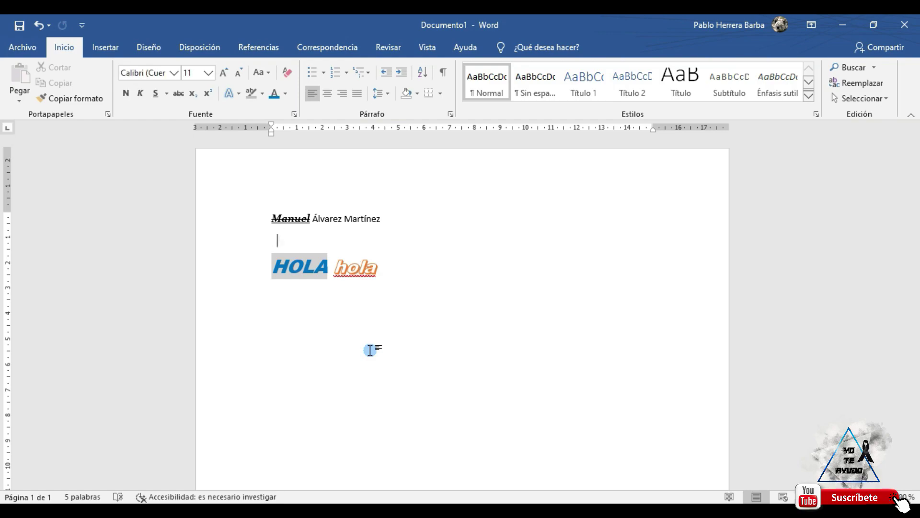
key(Down)
key(Up)
key(Down)
key(Down)
key(Up)
key(Down)
click(366, 286)
Add a tab after hola, then a tab at the start of the name line.
click(357, 215)
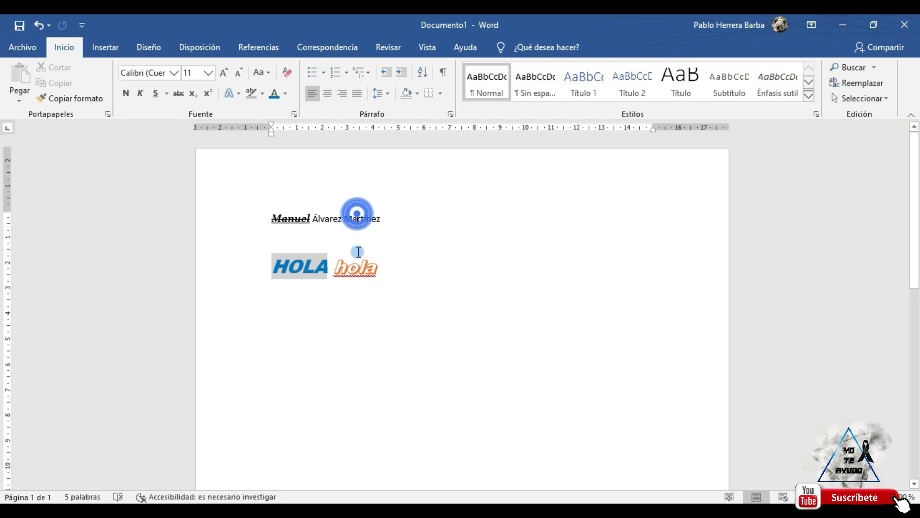
click(357, 270)
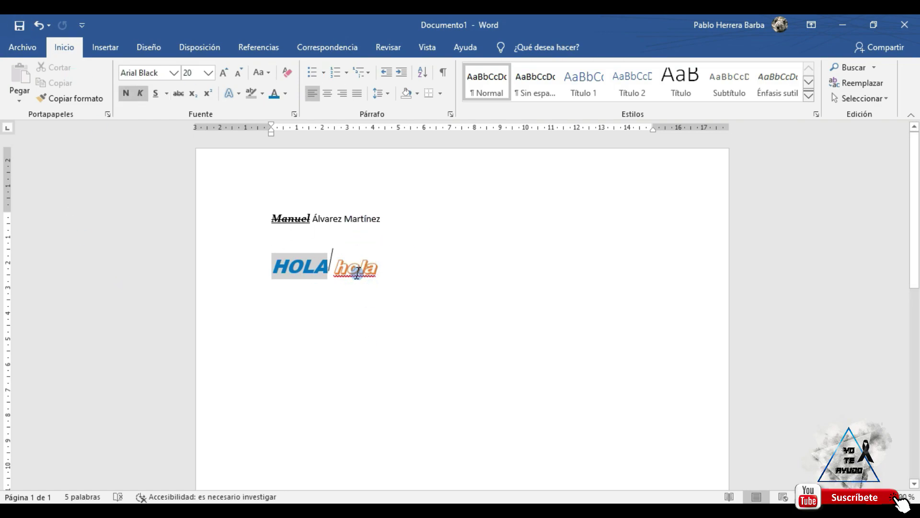
key(Up)
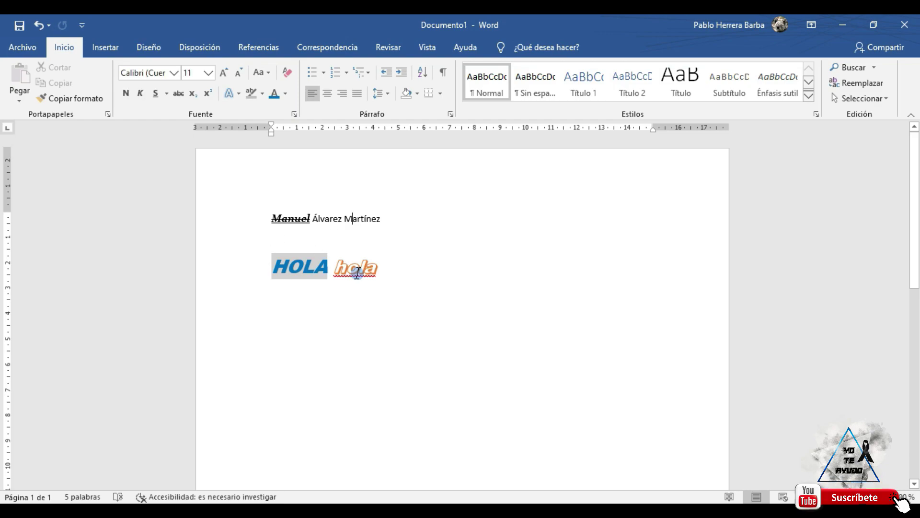
click(390, 272)
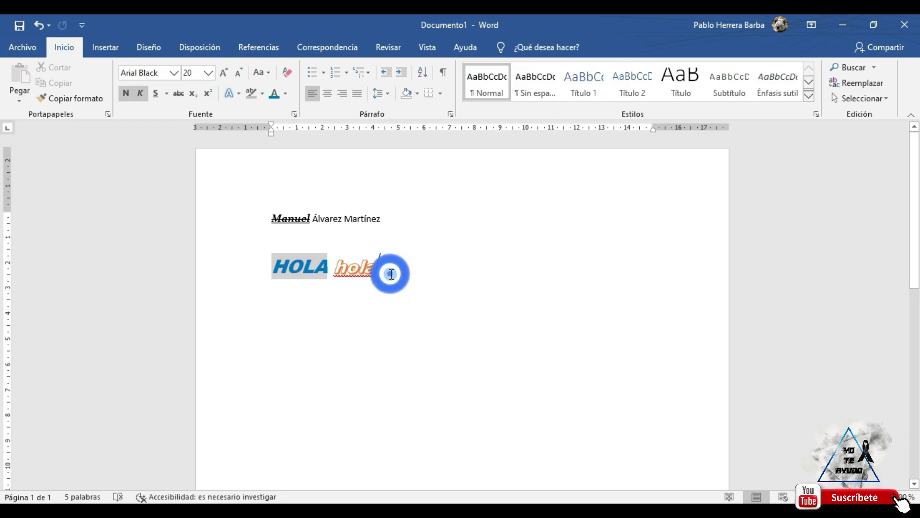
key(Tab)
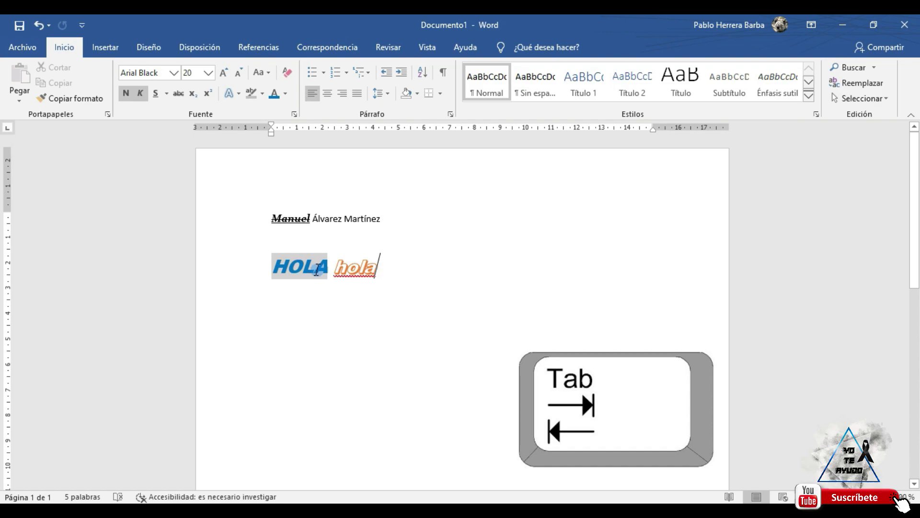
click(272, 221)
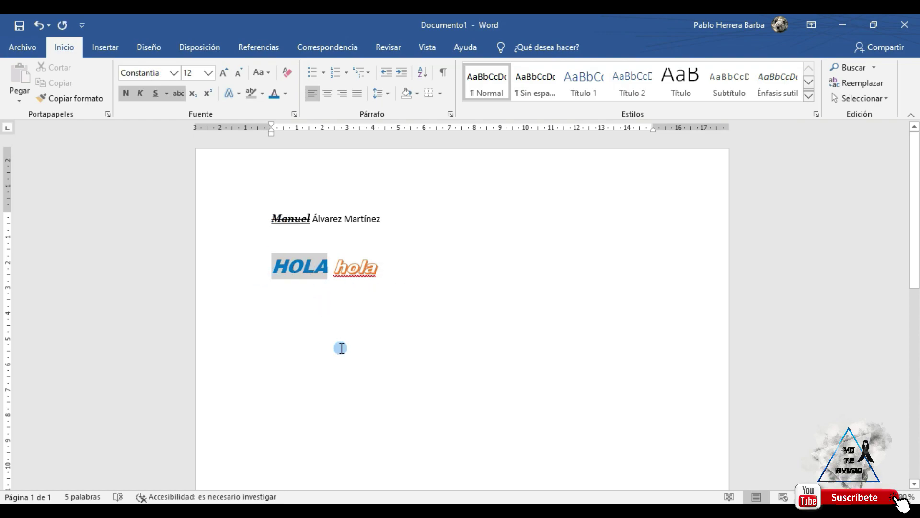
key(Tab)
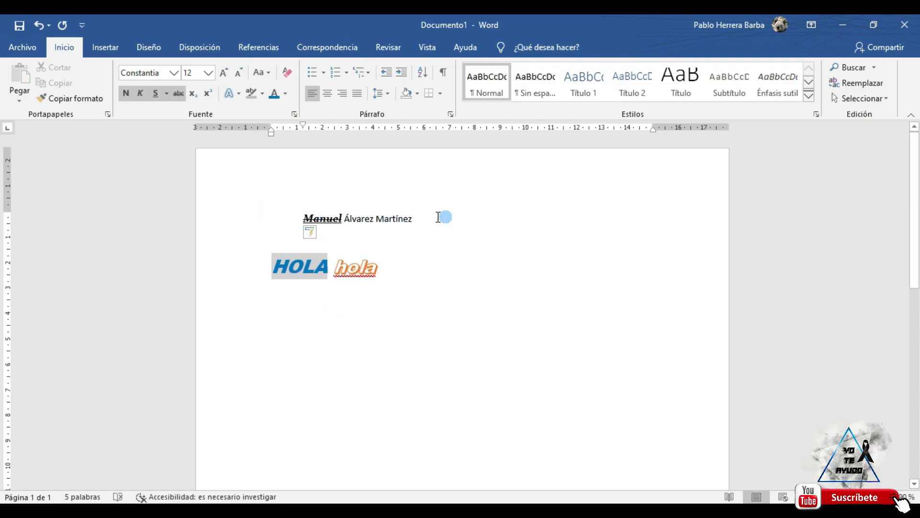
Extend the name line with 'viaja de Cádiz a Sevilla todas las mañanas porque es allí donde tiene su trabajo.'.
click(413, 219)
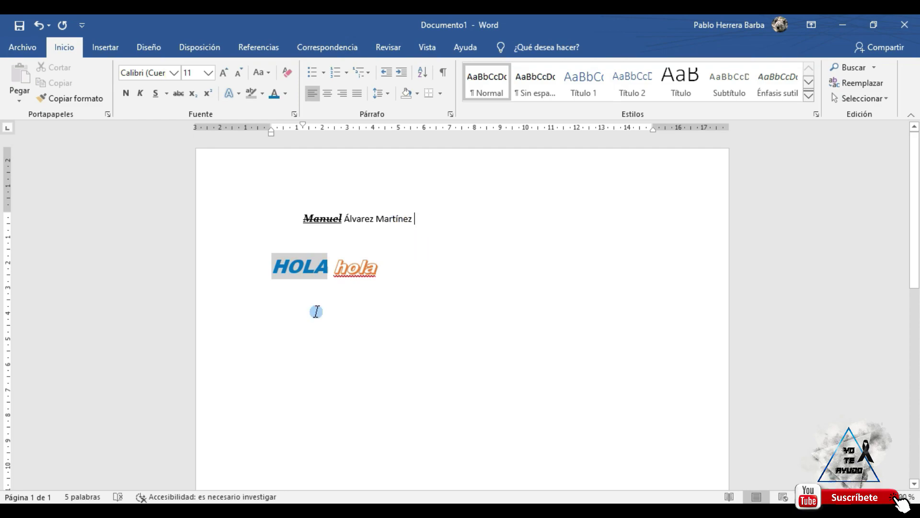
text(viaja de Cádiz)
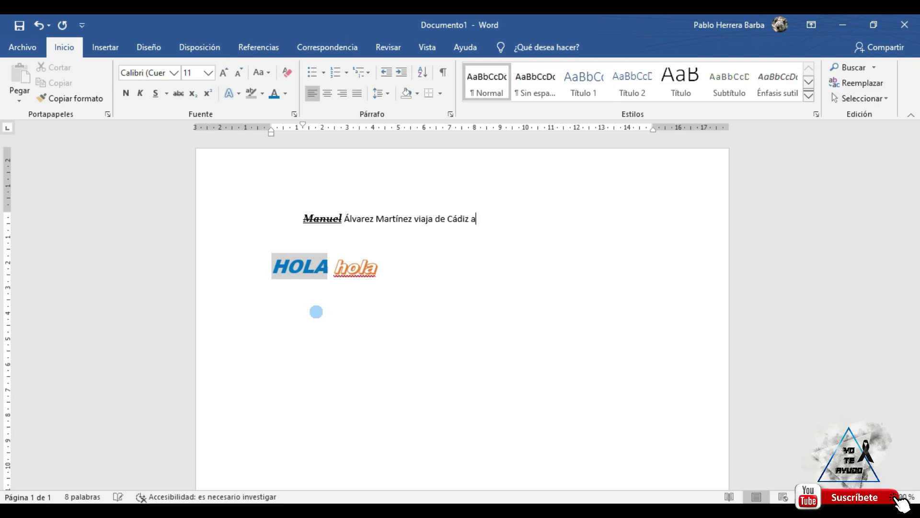
text(as las mañanas porque es alli)
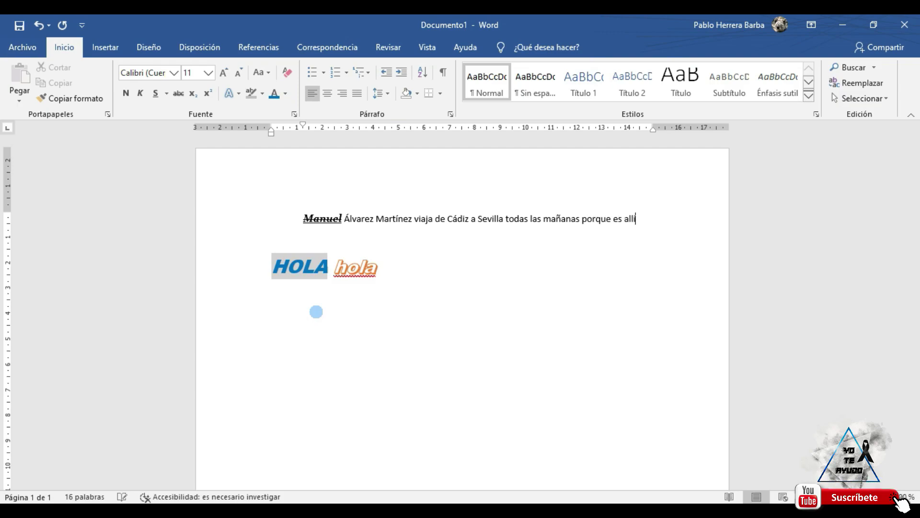
text(nde tiene su trabajo.)
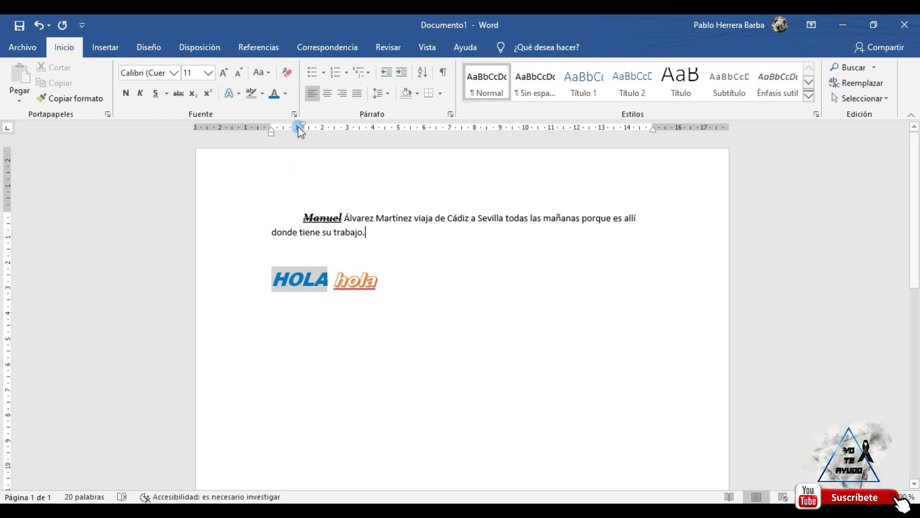
Nudge the first-line indent marker on the ruler and show the Disposición layout tools.
mouse_move(304, 125)
mouse_down()
mouse_move(290, 126)
mouse_move(386, 119)
mouse_move(303, 120)
mouse_up()
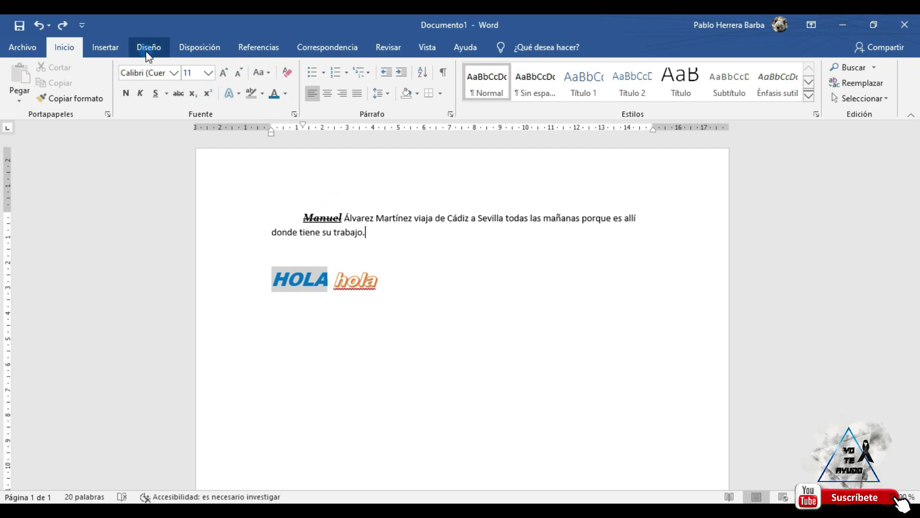
click(198, 48)
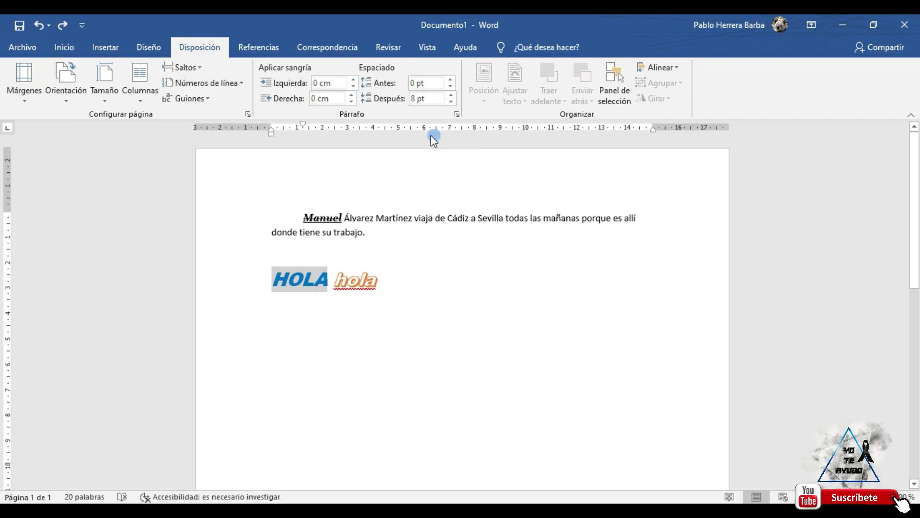
In the Párrafo settings, give the sentence a 3 cm Primera línea indent.
click(456, 114)
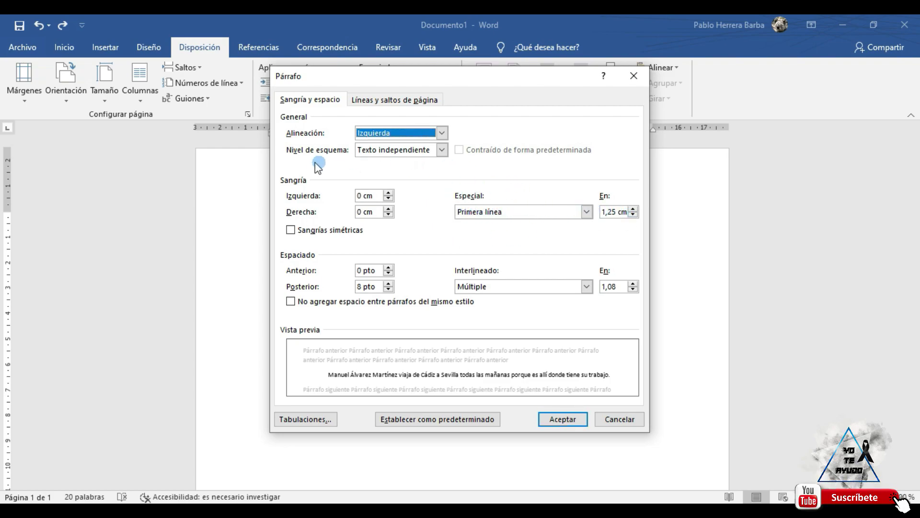
click(633, 209)
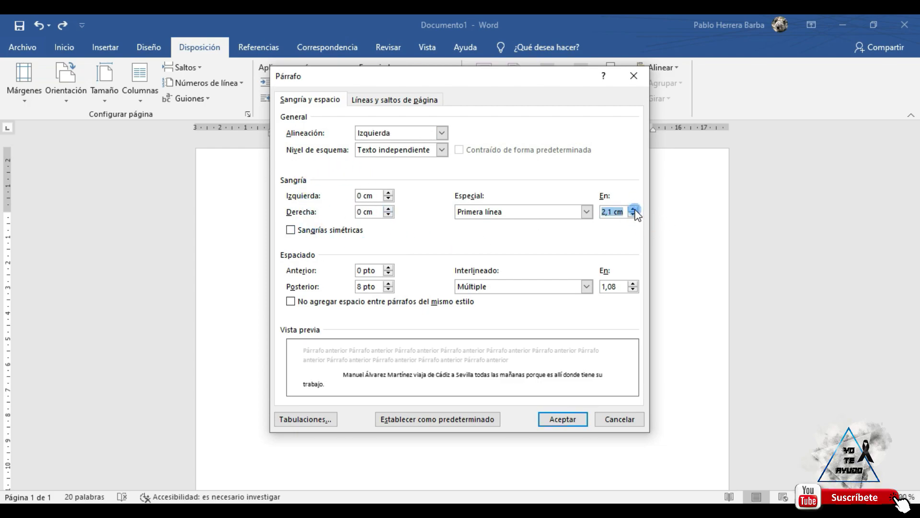
click(633, 209)
click(634, 209)
click(633, 210)
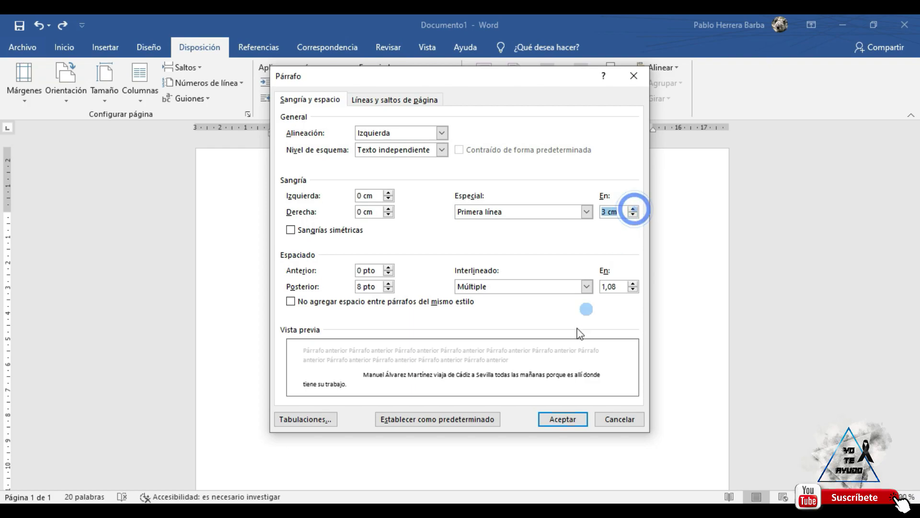
click(559, 420)
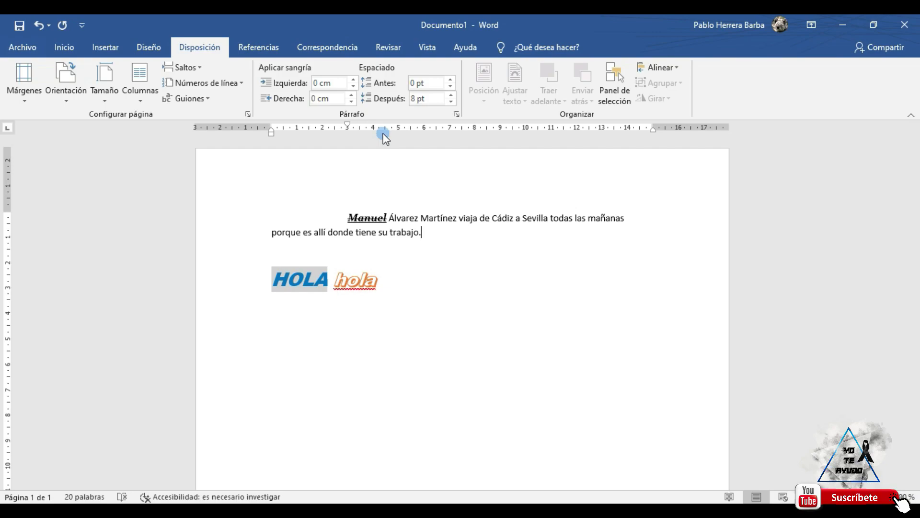
Reopen the Párrafo dialog from the Disposición tab to review the sentence's indents and spacing.
click(456, 114)
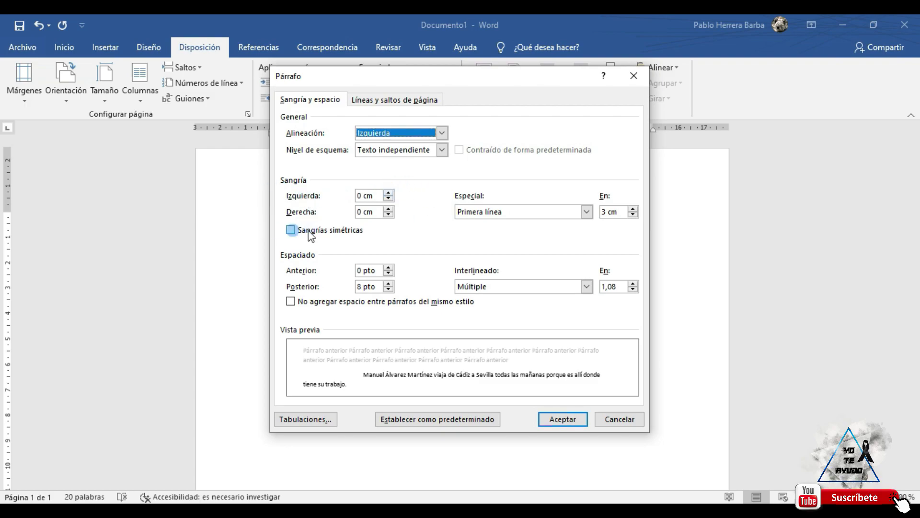
Set Izquierda to 2 cm and Derecha to 1 cm in Párrafo, keeping the 3 cm first line.
click(389, 193)
click(389, 193)
click(390, 193)
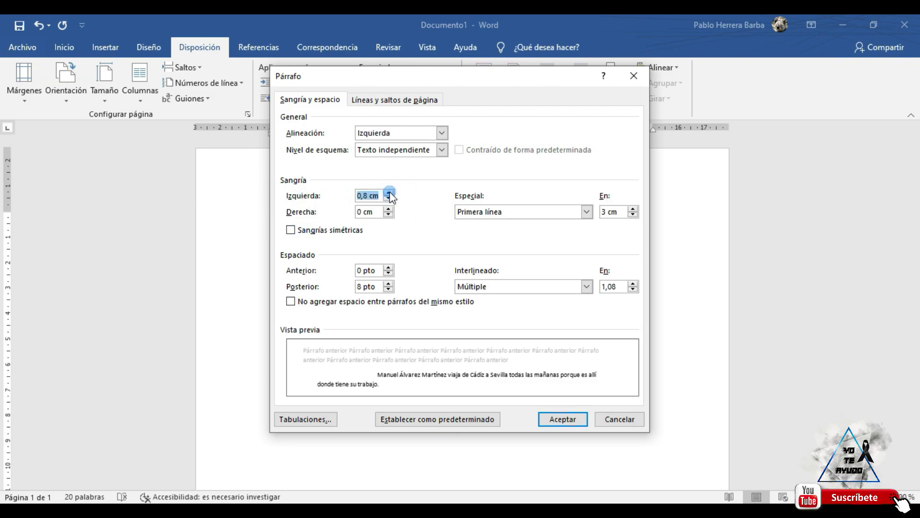
click(389, 193)
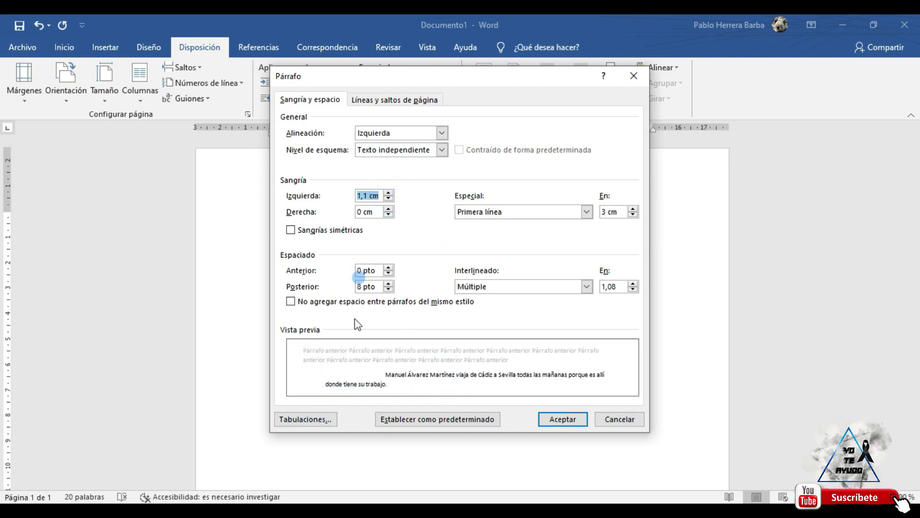
click(388, 192)
click(388, 192)
click(388, 192)
click(388, 192)
click(388, 192)
click(388, 192)
click(388, 192)
click(388, 192)
click(388, 192)
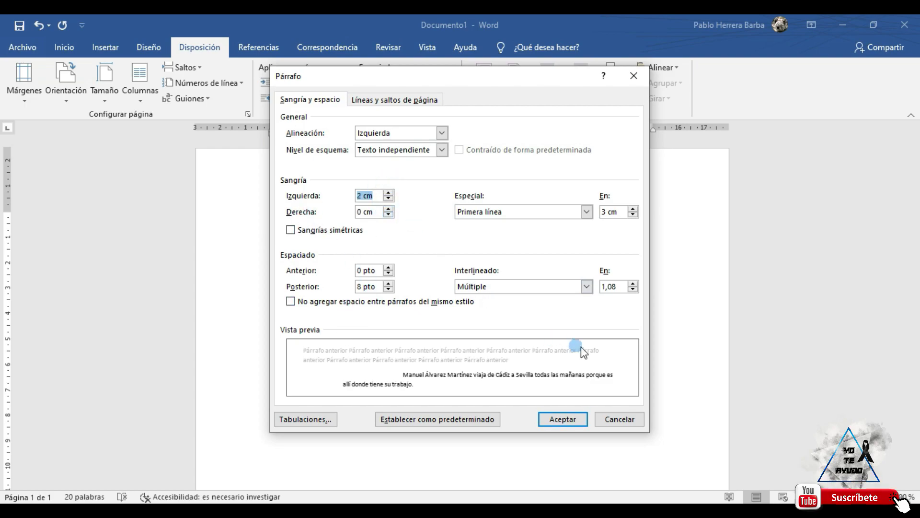
click(389, 209)
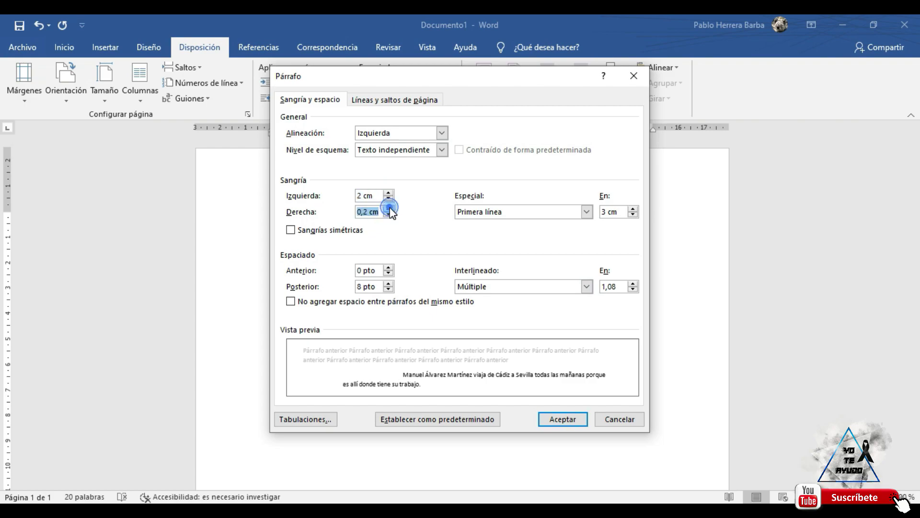
click(388, 209)
click(389, 209)
click(389, 209)
click(389, 209)
click(389, 209)
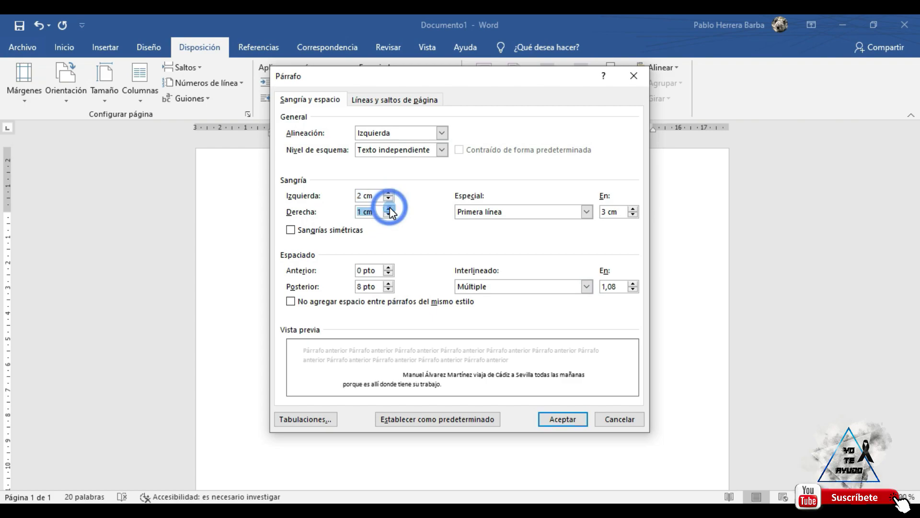
click(563, 419)
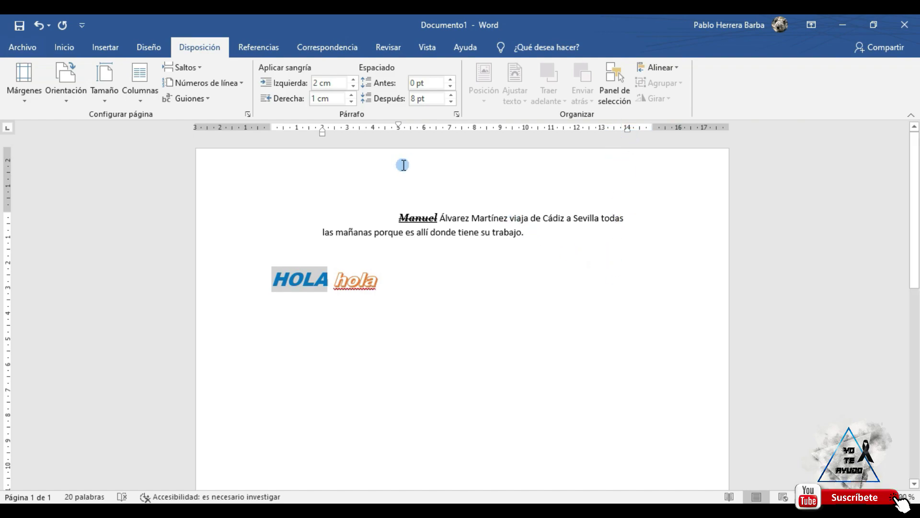
click(330, 127)
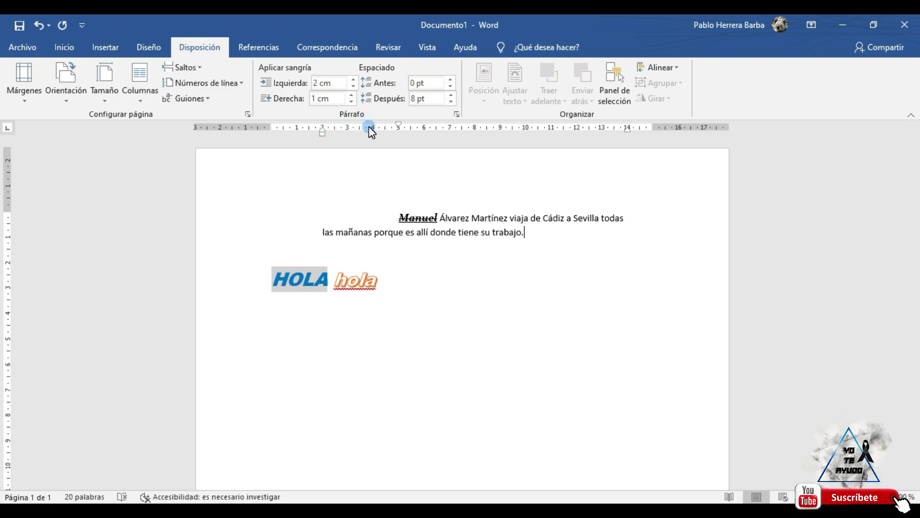
drag(369, 125, 407, 114)
click(330, 128)
click(393, 218)
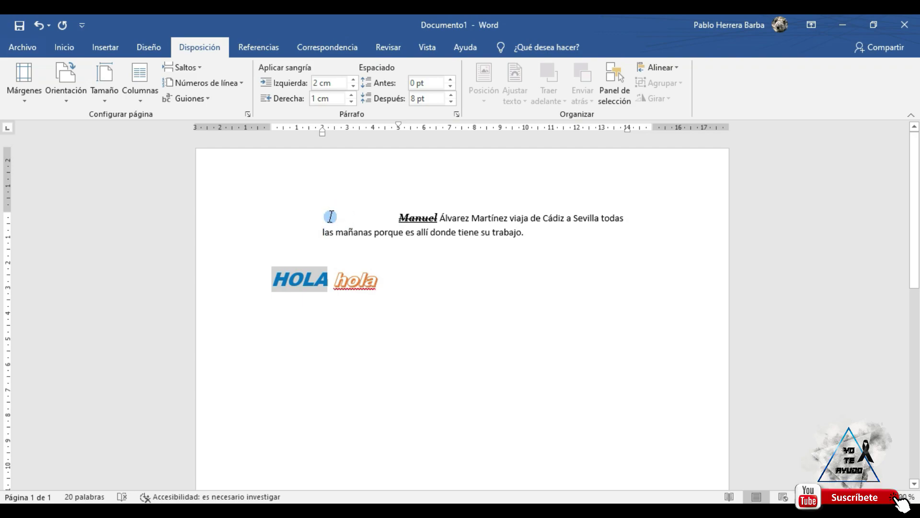
click(320, 231)
click(398, 219)
click(393, 224)
click(392, 207)
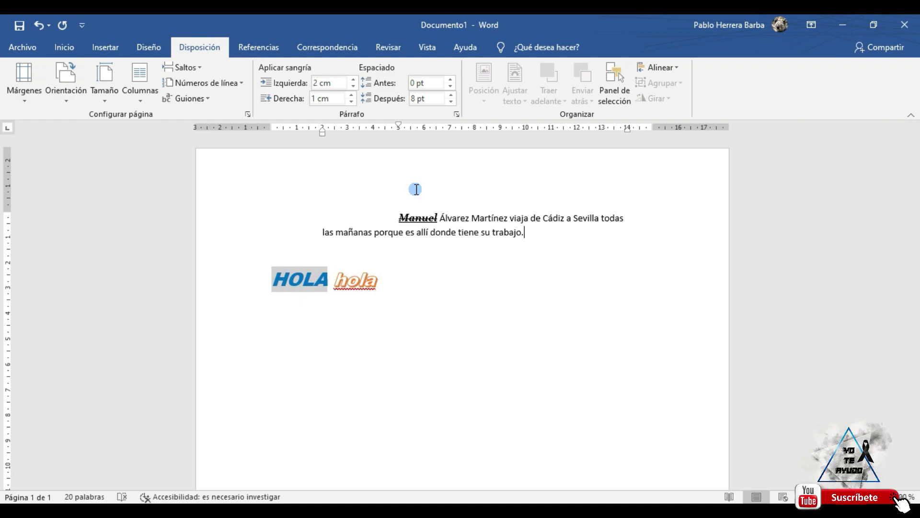
Start a new paragraph below the sentence and type 'Segundo párrafo'.
key(Return)
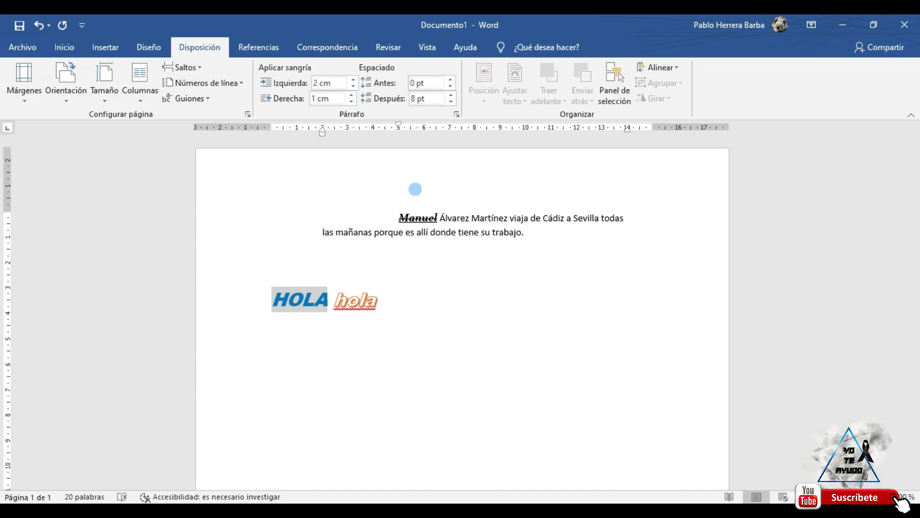
text(segundo )
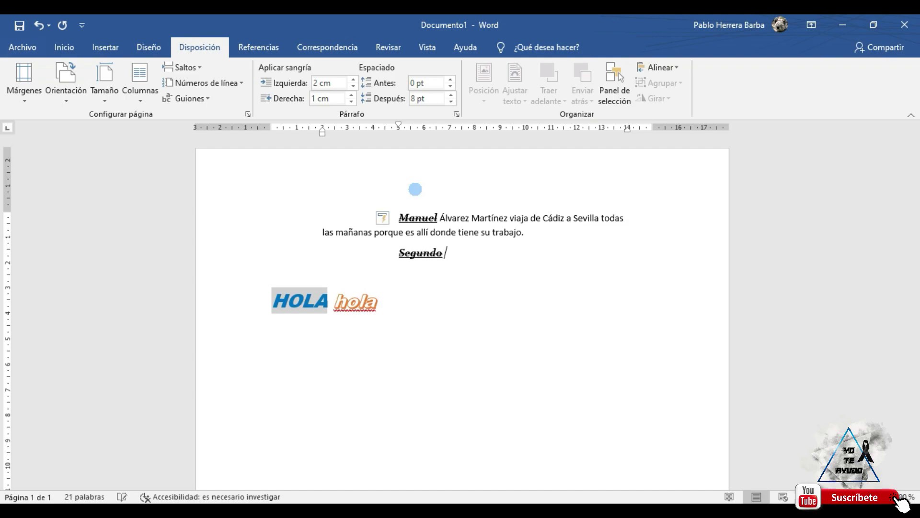
text(pa)
key(BackSpace)
text(á)
text(rrafo)
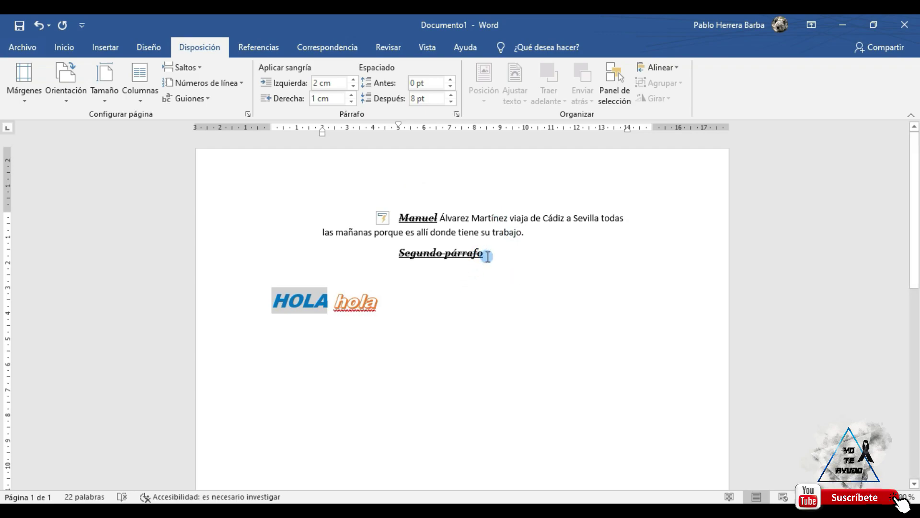
Select and delete the struck-through 'Segundo párrafo' text.
drag(485, 253, 400, 253)
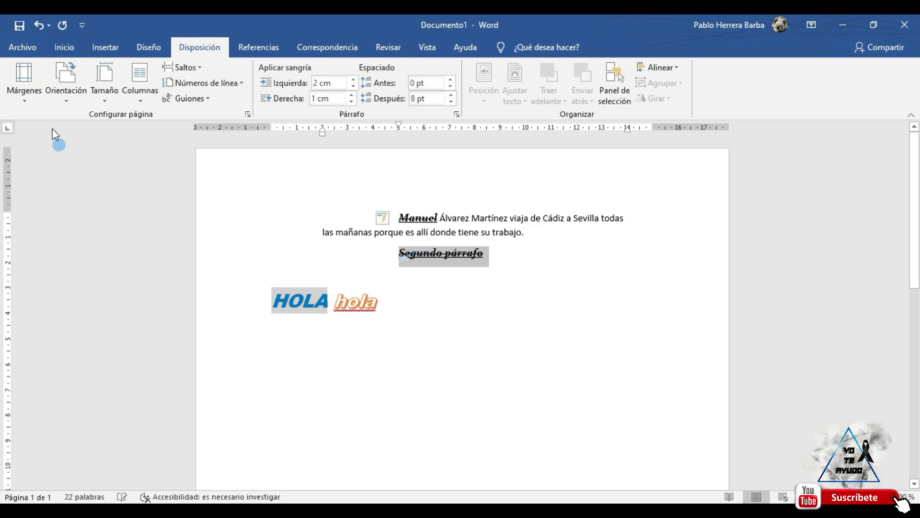
click(67, 48)
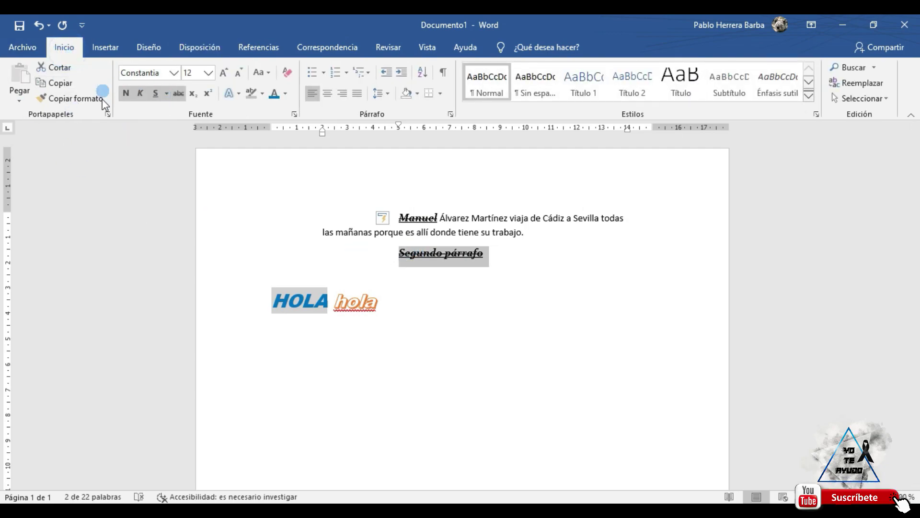
drag(502, 259, 398, 253)
key(BackSpace)
key(BackSpace)
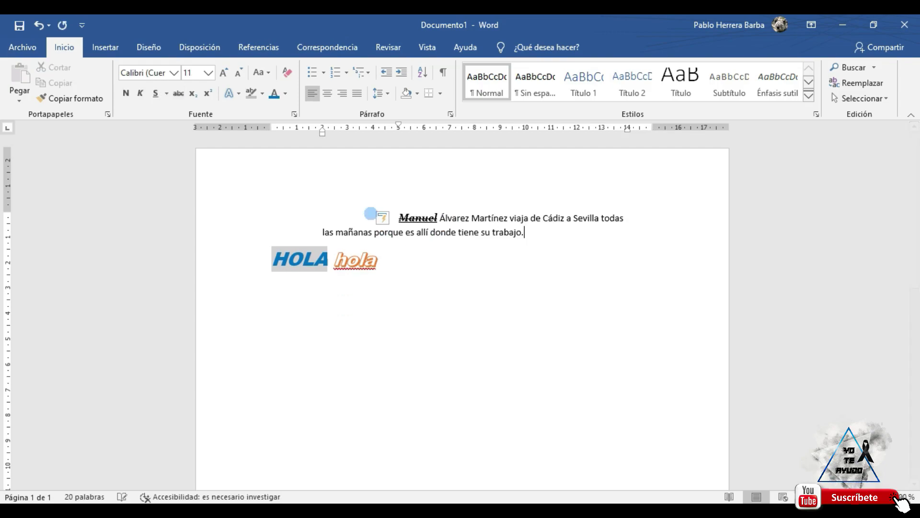
Start a new line in plain Calibri with underline and italic turned off.
key(Return)
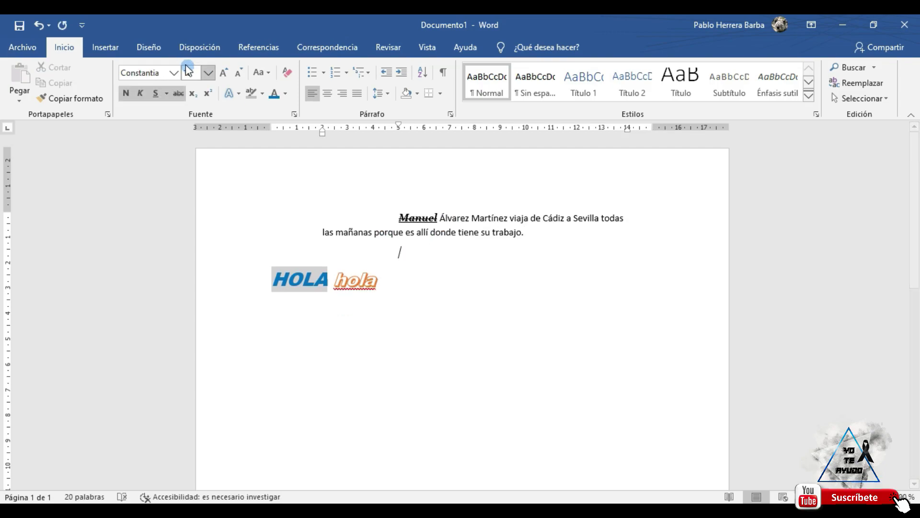
click(173, 73)
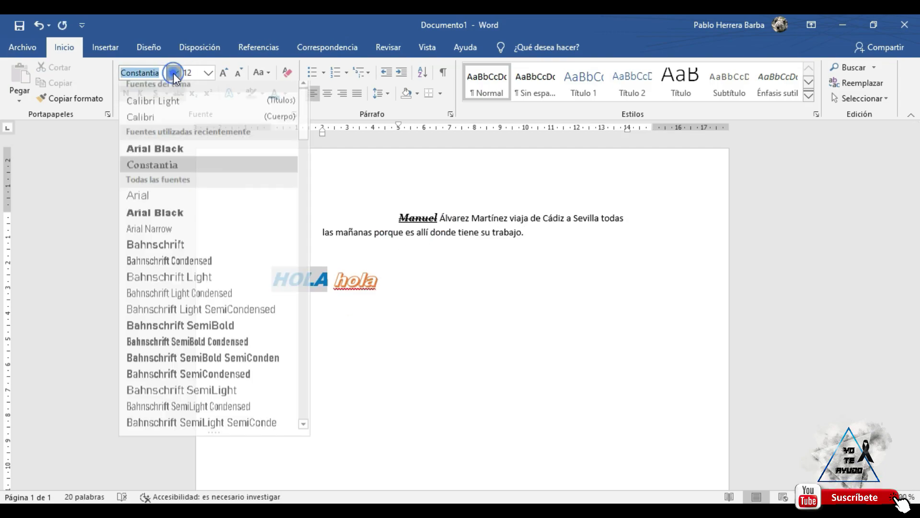
click(151, 124)
click(155, 93)
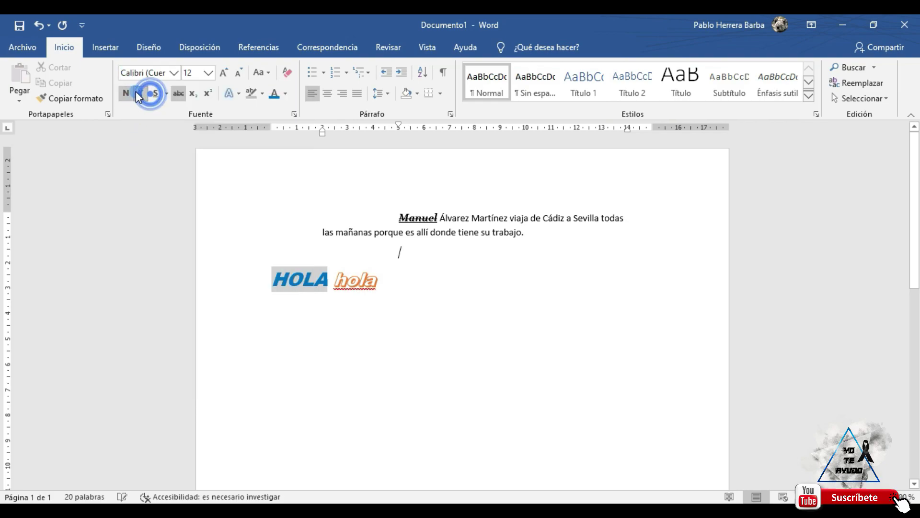
click(137, 92)
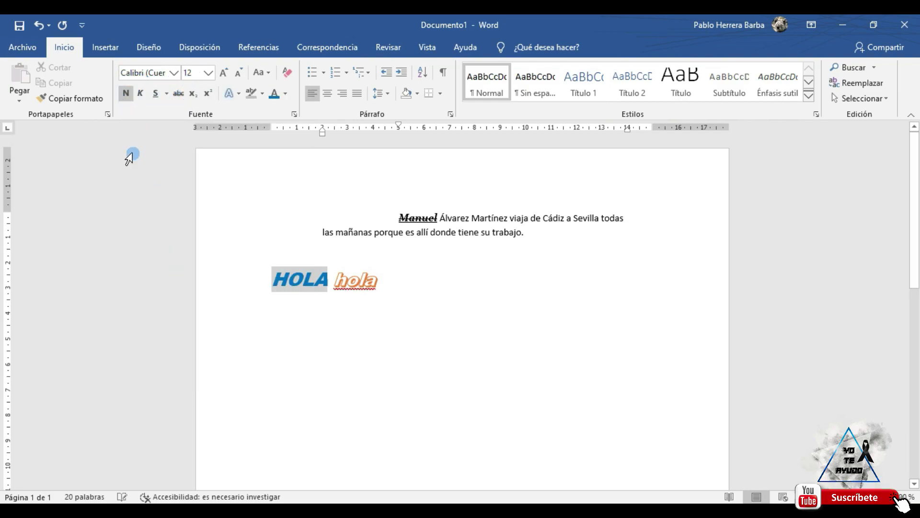
click(158, 93)
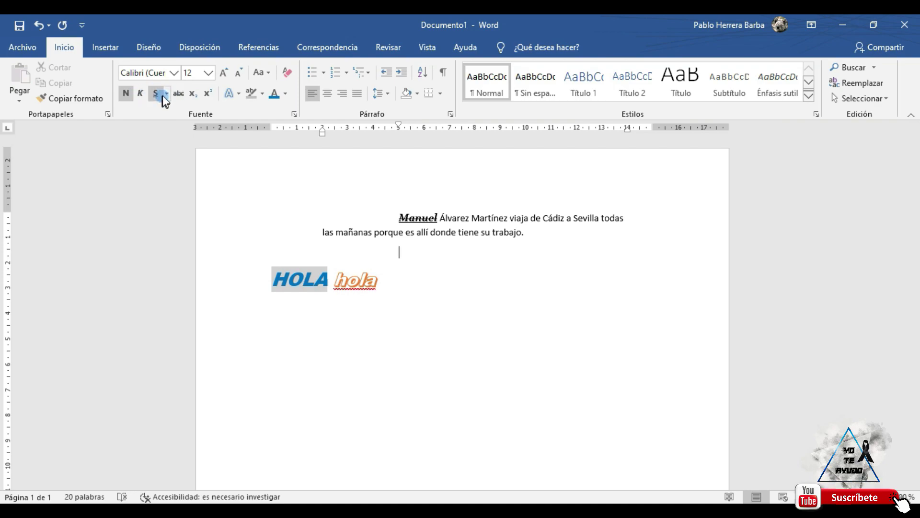
click(141, 95)
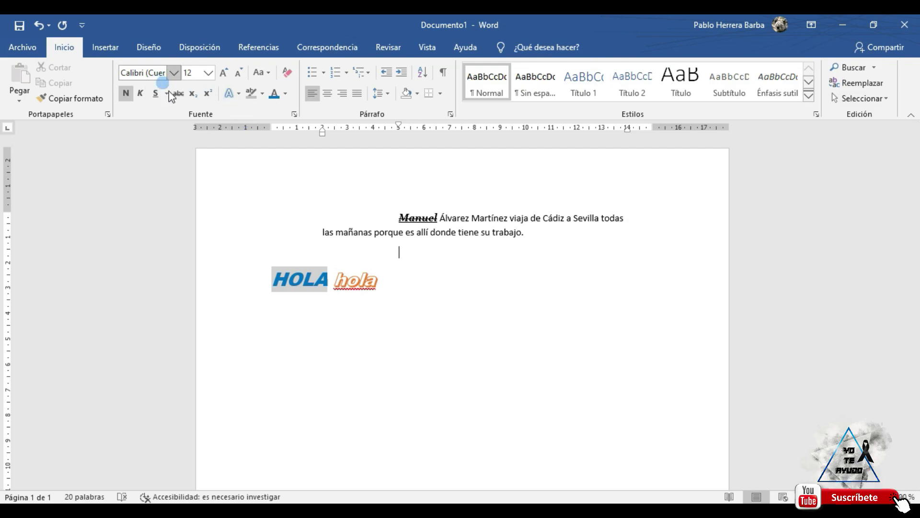
Type 'Segundo párrafo' in bold on the new line.
click(136, 91)
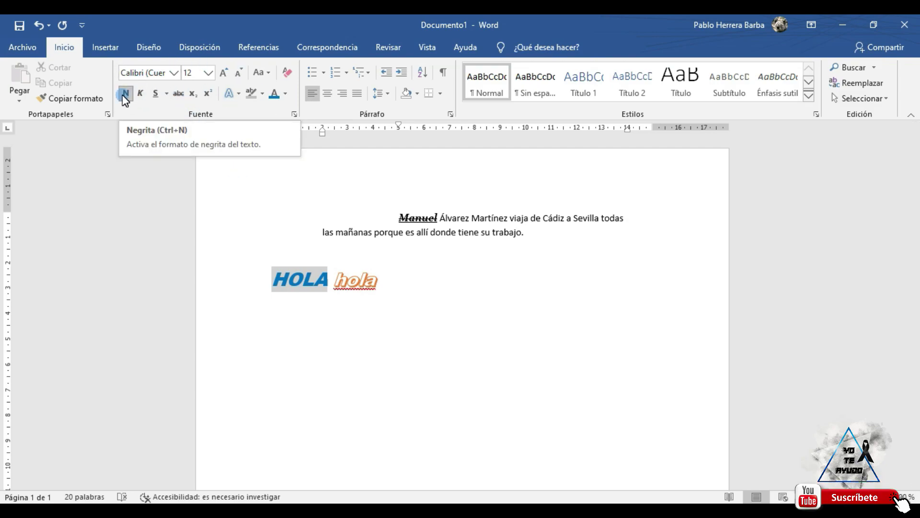
text(segund)
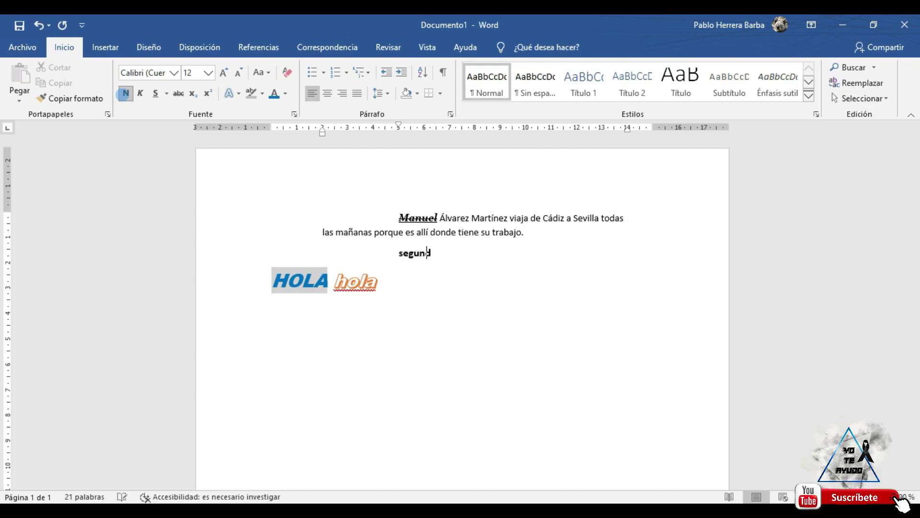
text(o párr)
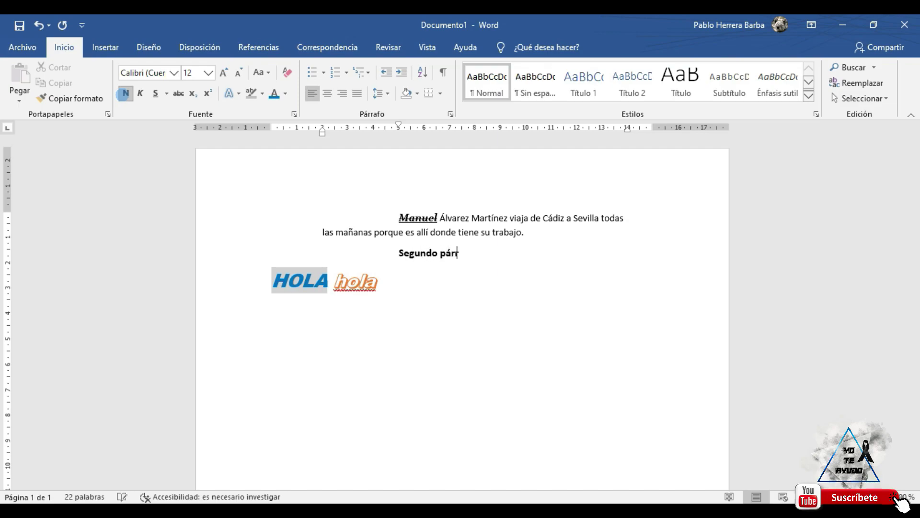
text(afo)
key(Return)
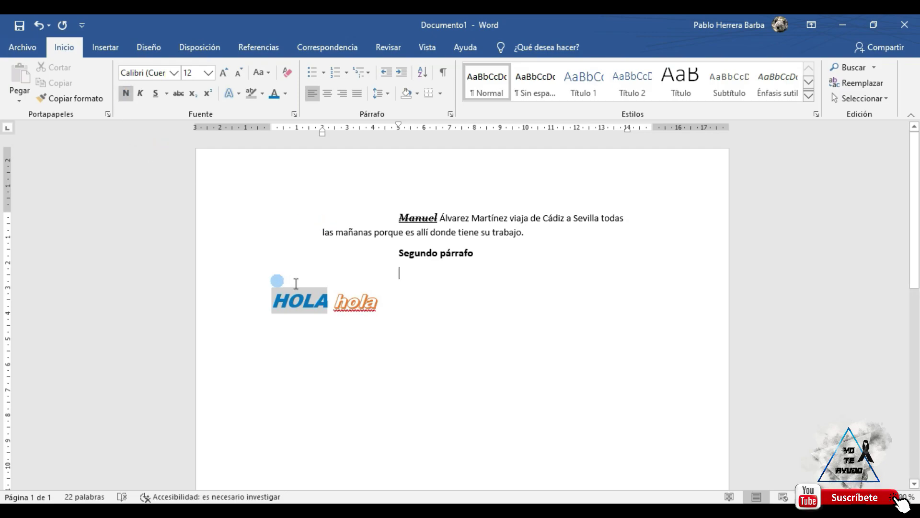
Append '. Segunda frase.' right after 'Segundo párrafo' on the same line.
drag(396, 251, 420, 255)
double_click(408, 254)
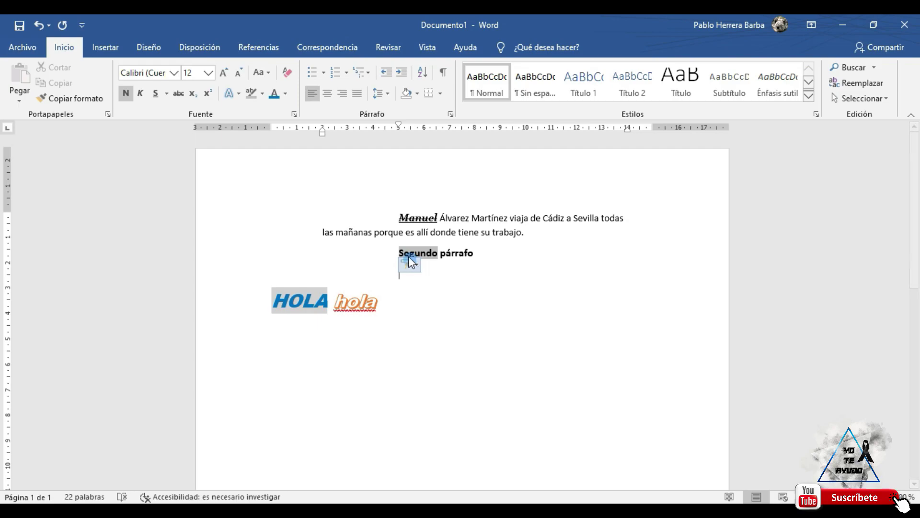
drag(405, 253, 406, 252)
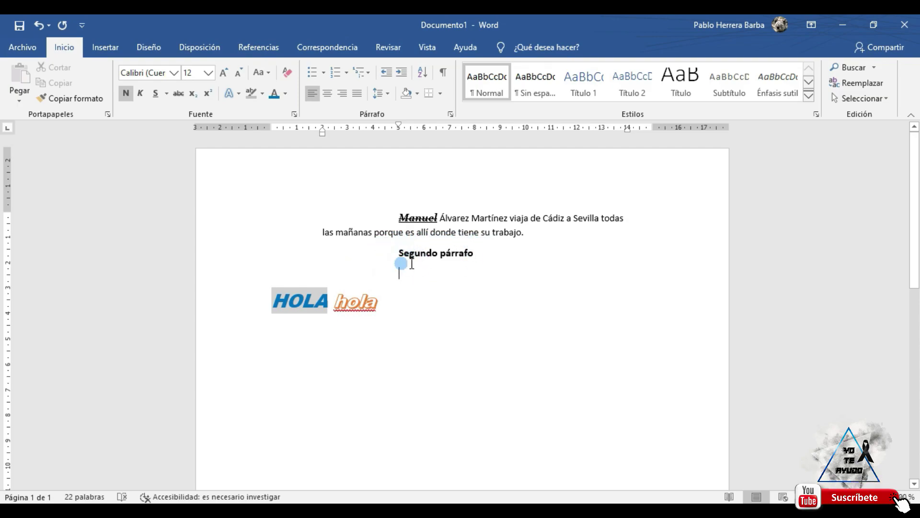
click(484, 253)
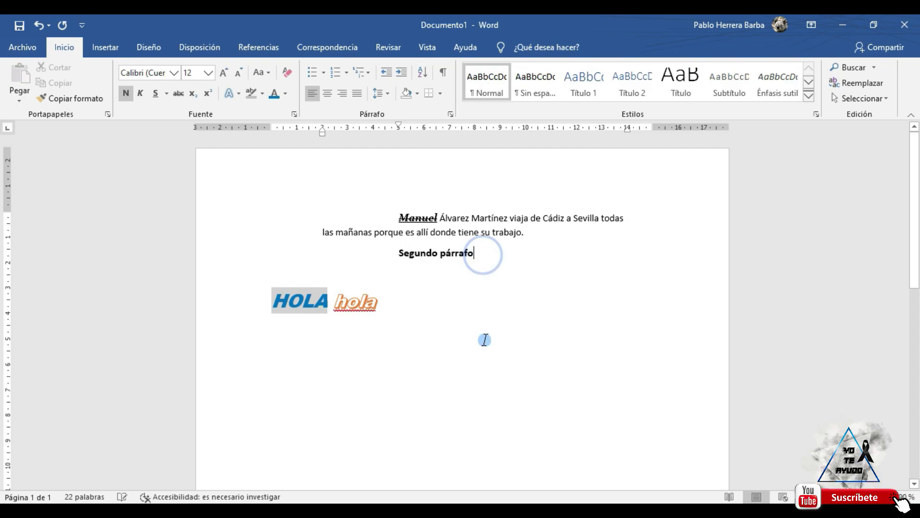
text(.)
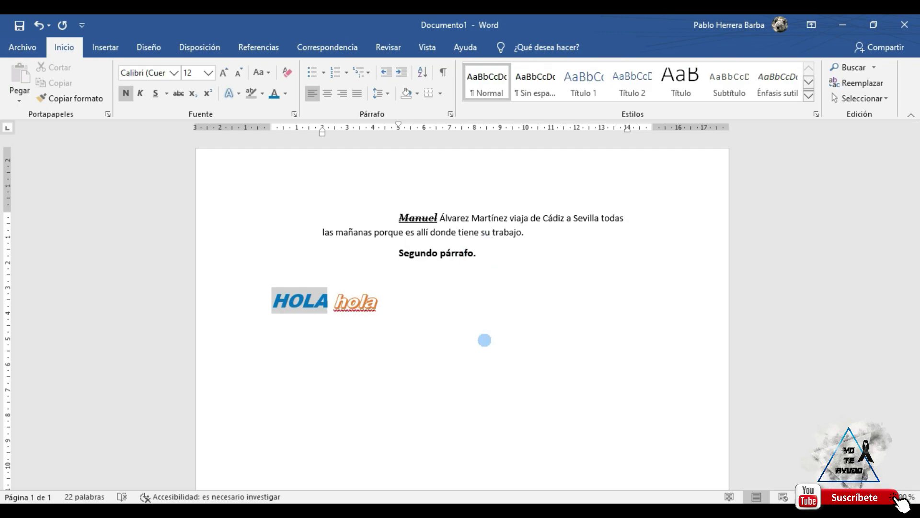
text(segund)
text(a frase)
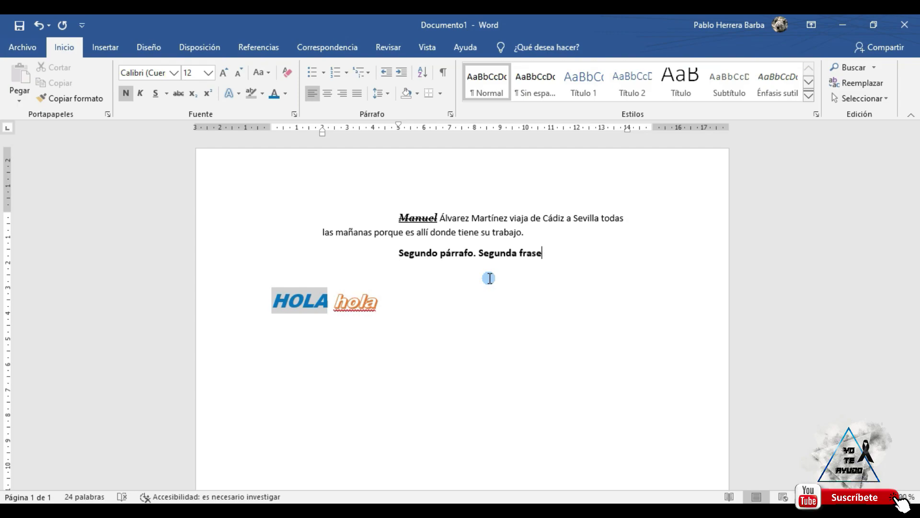
text(.)
Add four empty lines below 'Segunda frase.' and scroll through the pages.
key(Return)
key(Return)
key(Return)
key(Return)
key(Return)
key(Return)
key(Return)
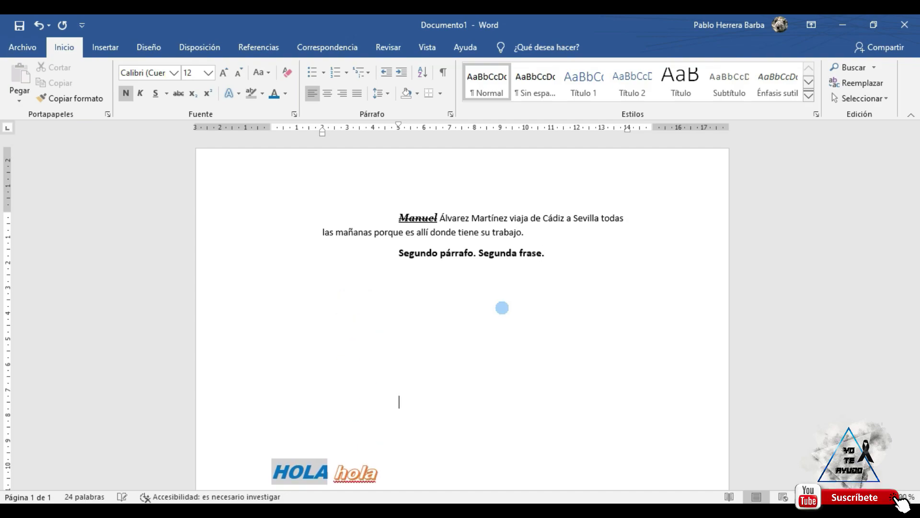
key(Return)
key(Return)
key(Return)
key(Return)
key(Return)
key(Return)
key(Return)
key(Return)
key(Return)
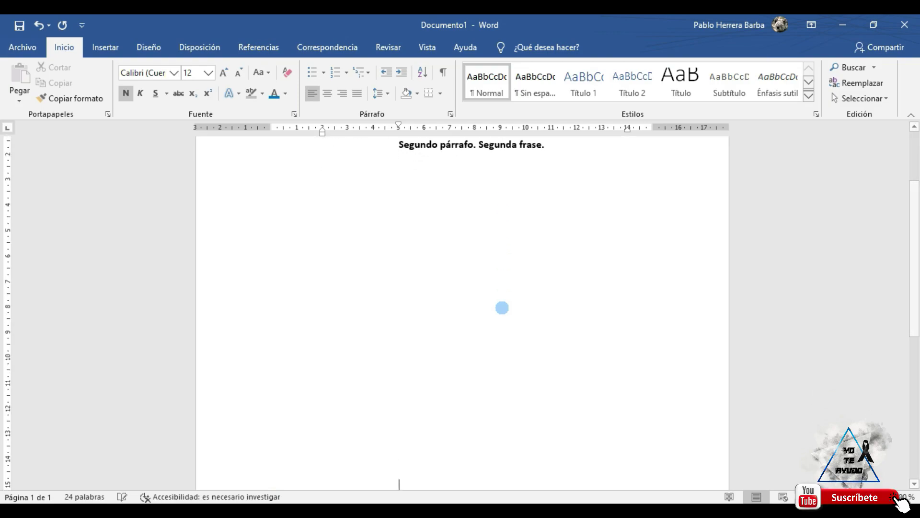
key(Return)
key(Return)
key(Return)
key(Return)
key(Return)
key(Return)
key(Return)
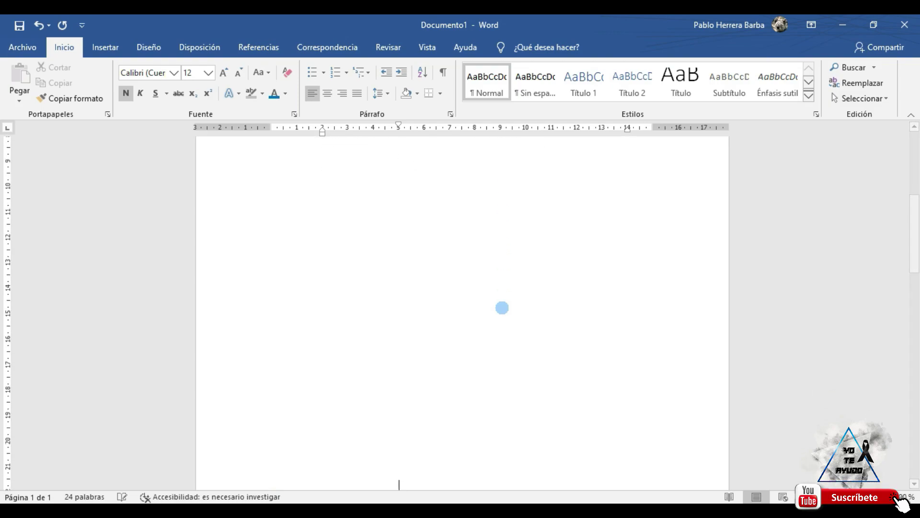
key(Return)
key(Return)
key(Return)
scroll(518, 278, down, 4)
scroll(489, 273, down, 5)
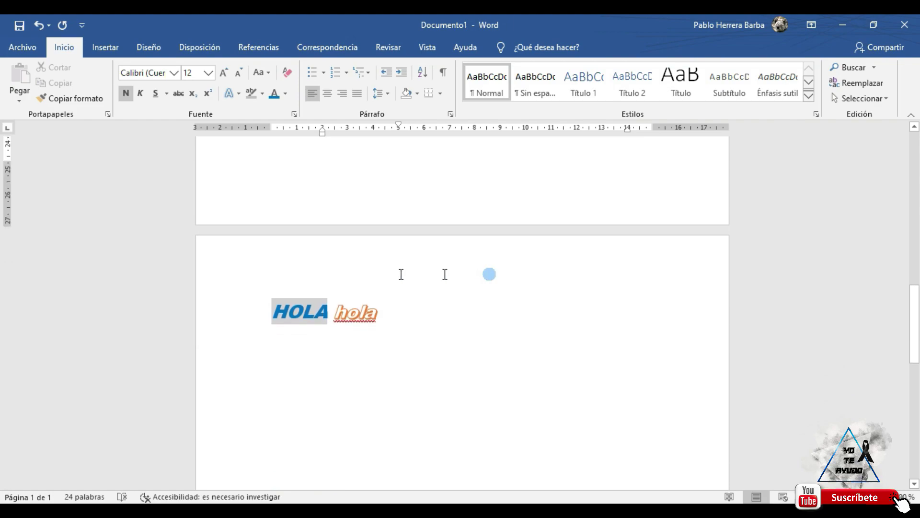
scroll(487, 316, up, 3)
scroll(487, 329, down, 3)
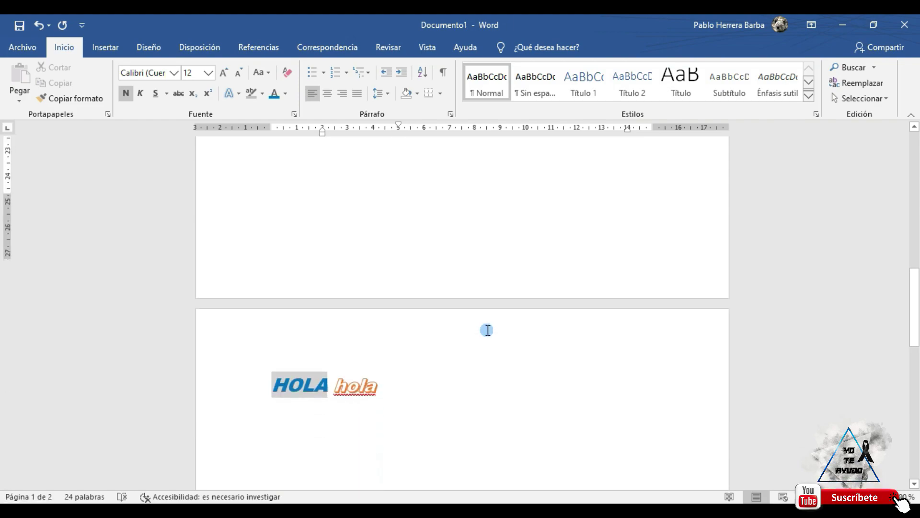
scroll(487, 337, down, 5)
scroll(487, 338, up, 7)
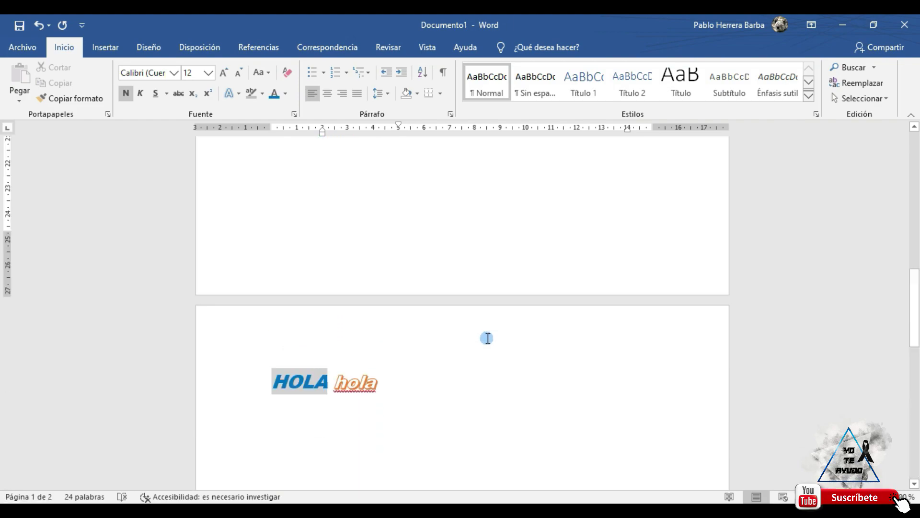
scroll(504, 328, up, 2)
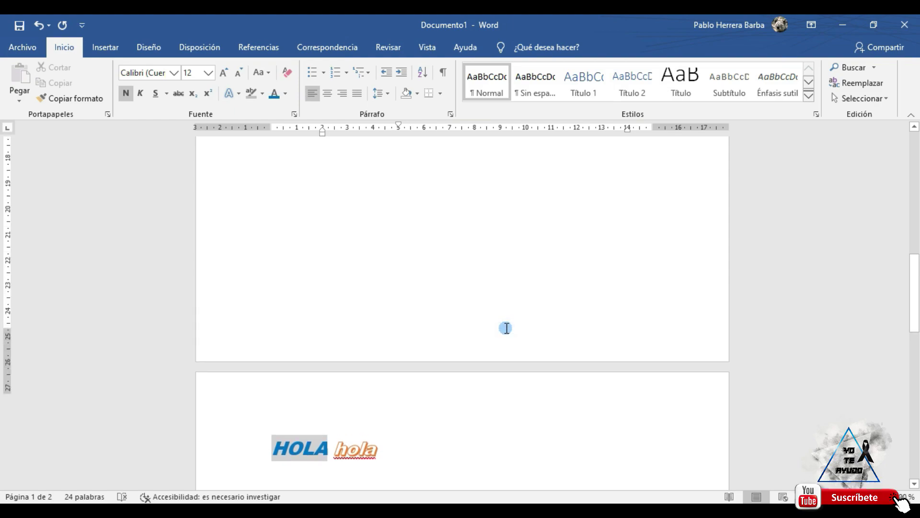
scroll(506, 328, up, 6)
scroll(506, 328, up, 4)
scroll(505, 328, up, 4)
scroll(506, 328, up, 3)
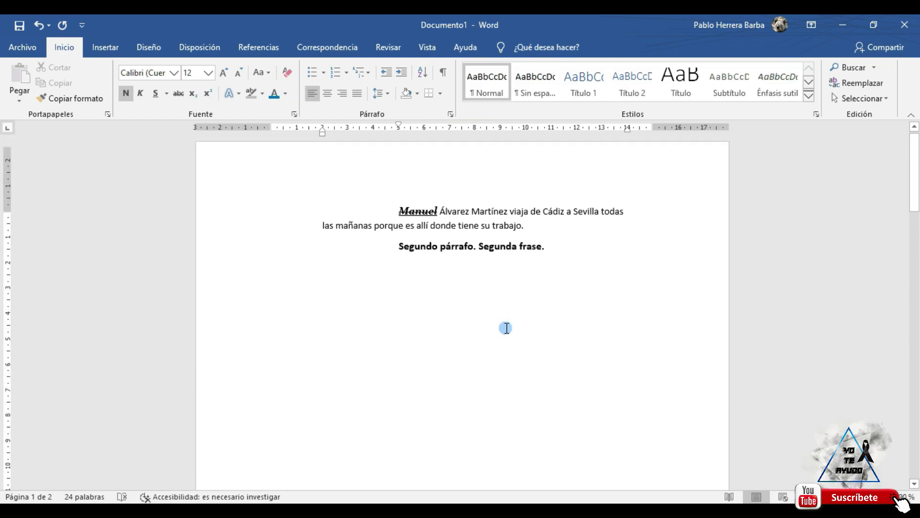
scroll(506, 328, down, 14)
scroll(506, 328, down, 7)
scroll(507, 330, down, 7)
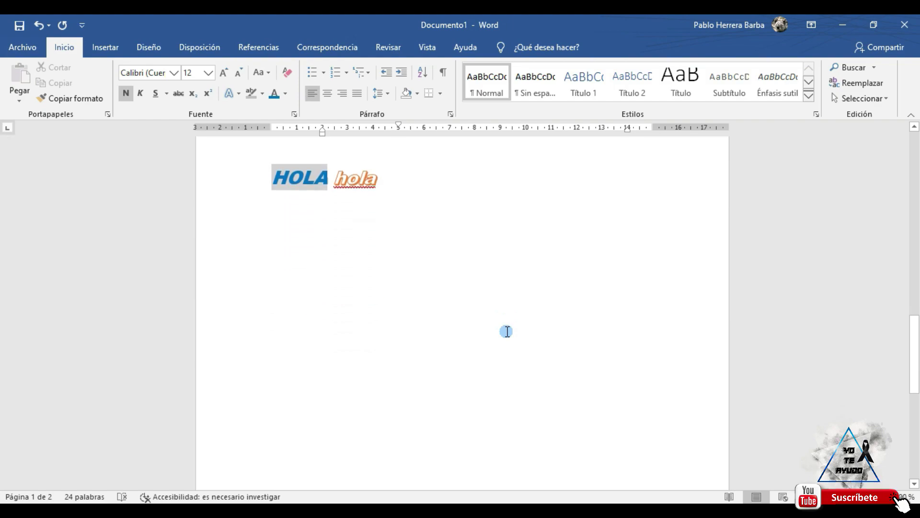
scroll(506, 331, up, 7)
scroll(506, 330, up, 15)
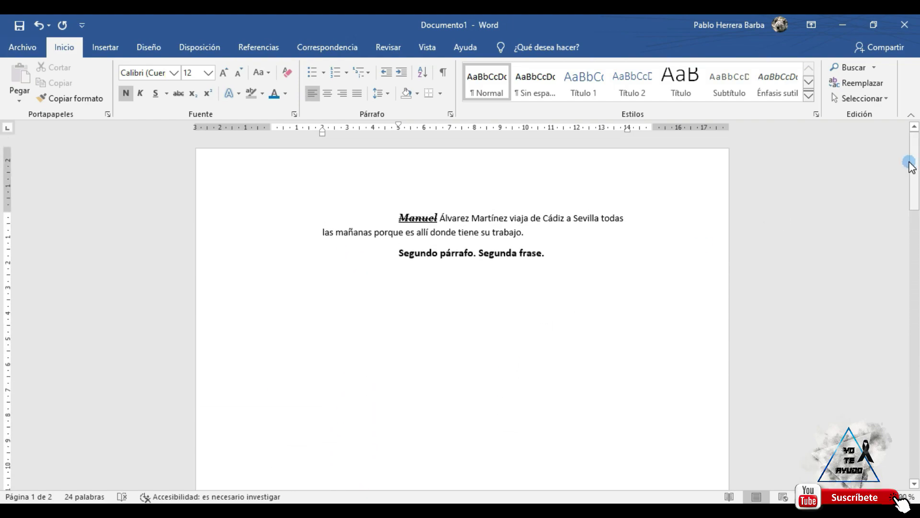
drag(910, 163, 914, 309)
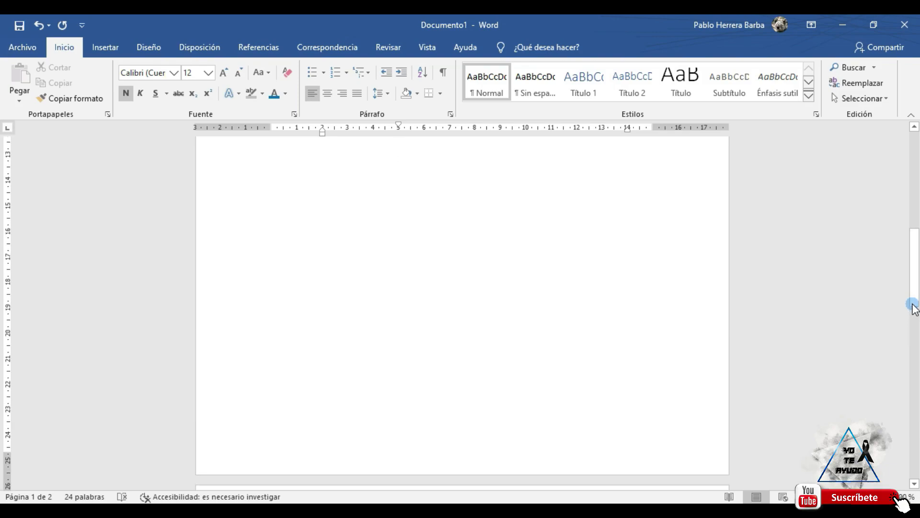
Move down to page 2 below HOLA hola, then back to the text on page 1.
key(Down)
key(Down)
key(Down)
key(Down)
key(Down)
key(Down)
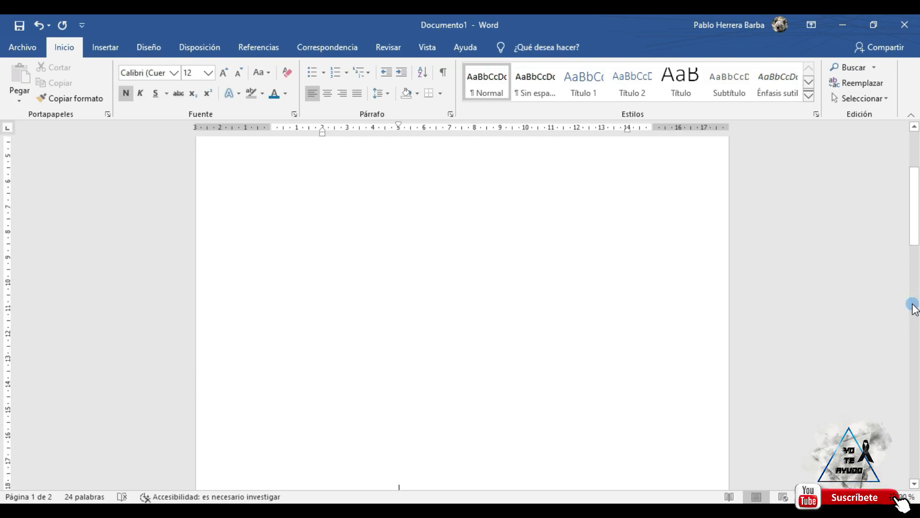
key(Down)
key(Down)
key(Down)
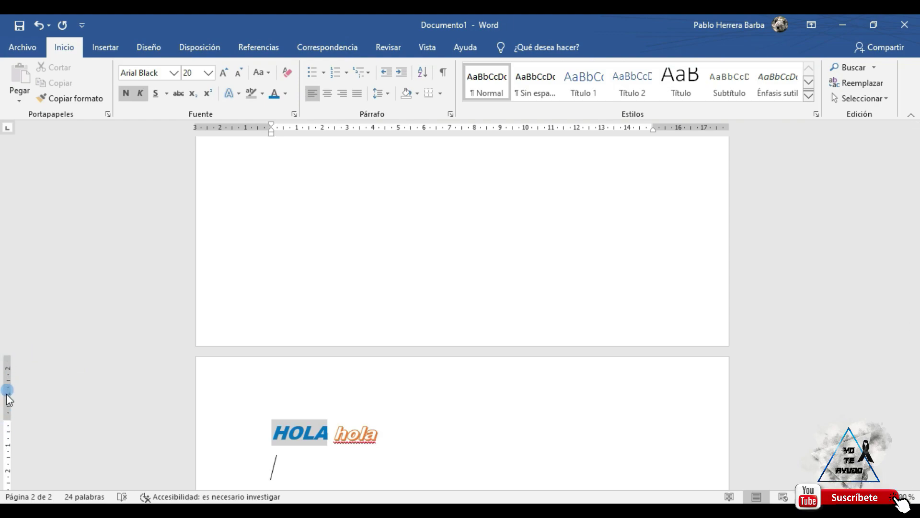
click(191, 475)
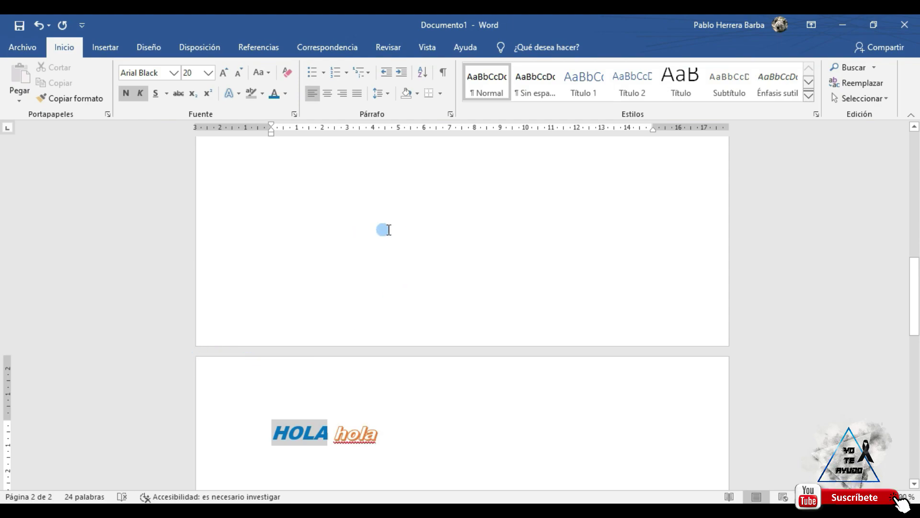
click(373, 213)
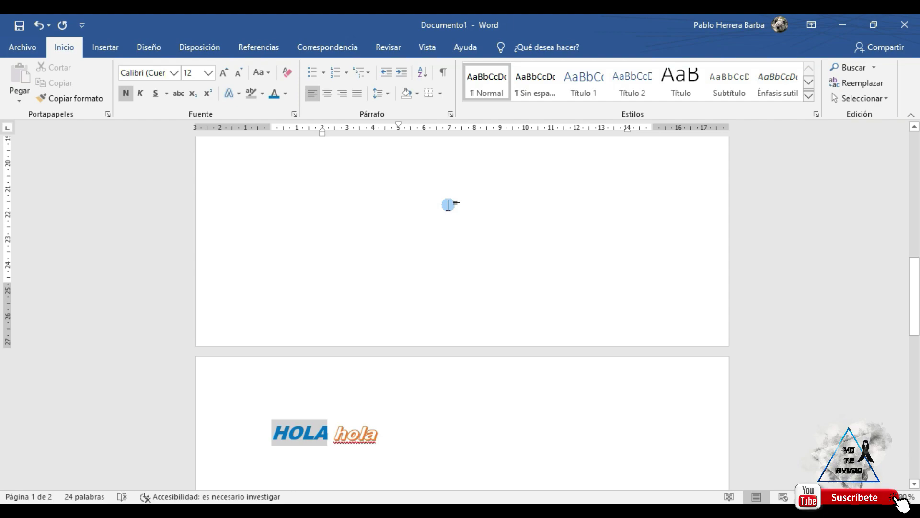
Return to the top of page 1 and show the Disposición layout tools.
scroll(439, 222, up, 1)
scroll(439, 222, up, 6)
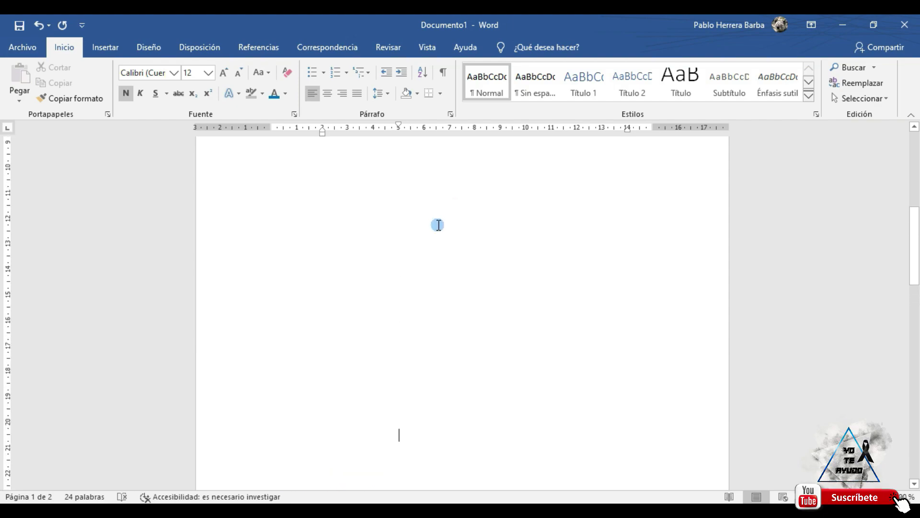
scroll(439, 222, up, 4)
click(193, 58)
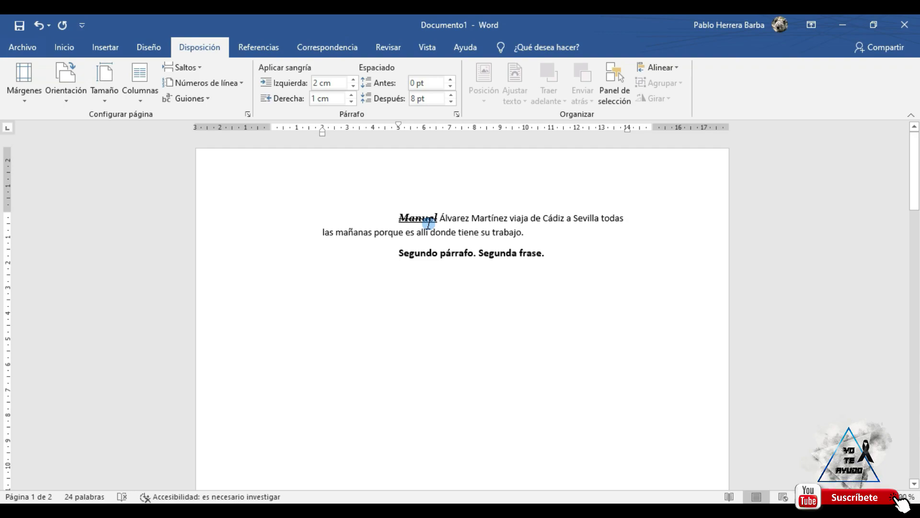
Apply the Estrecho margins preset, briefly try Normal, then settle back on Estrecho.
scroll(322, 249, down, 5)
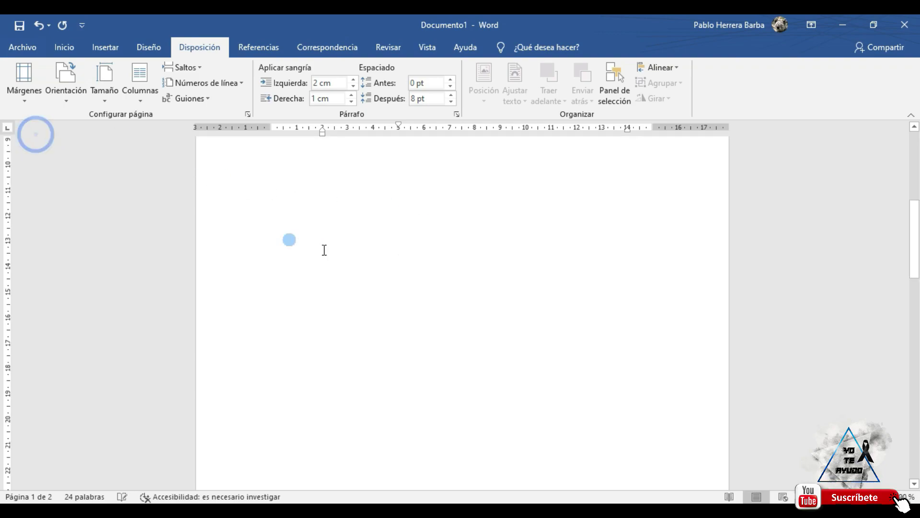
click(28, 79)
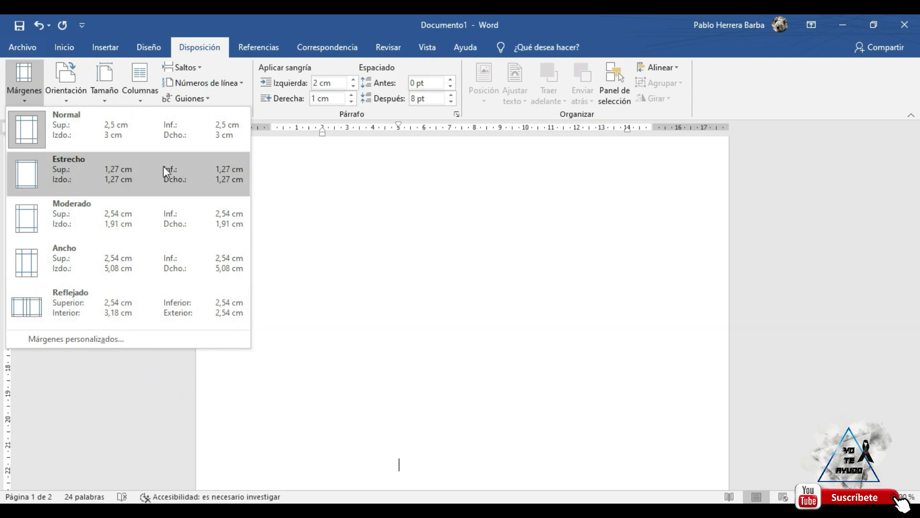
click(83, 173)
scroll(541, 268, up, 10)
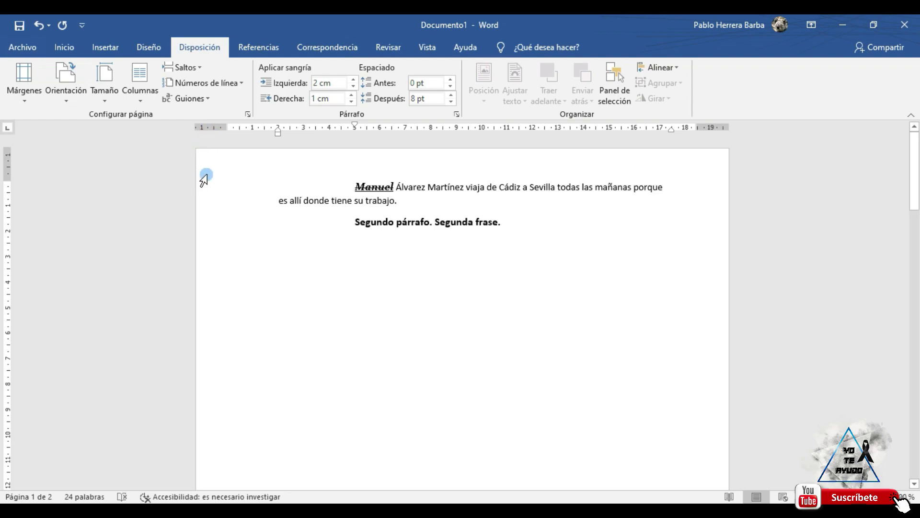
click(22, 97)
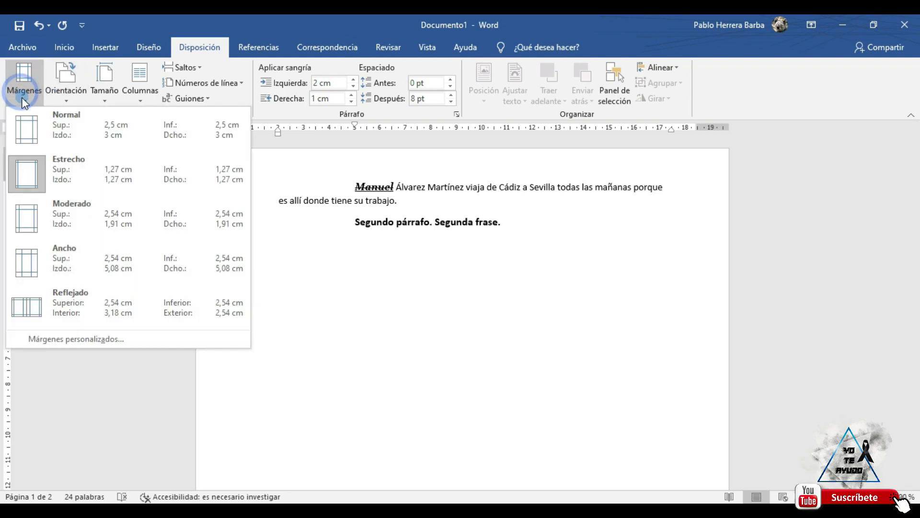
click(29, 125)
scroll(365, 259, up, 5)
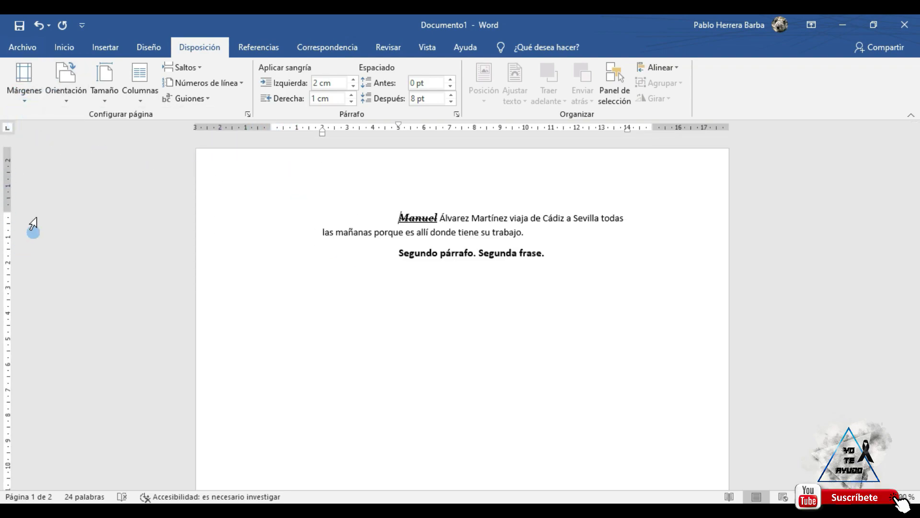
click(16, 98)
click(48, 163)
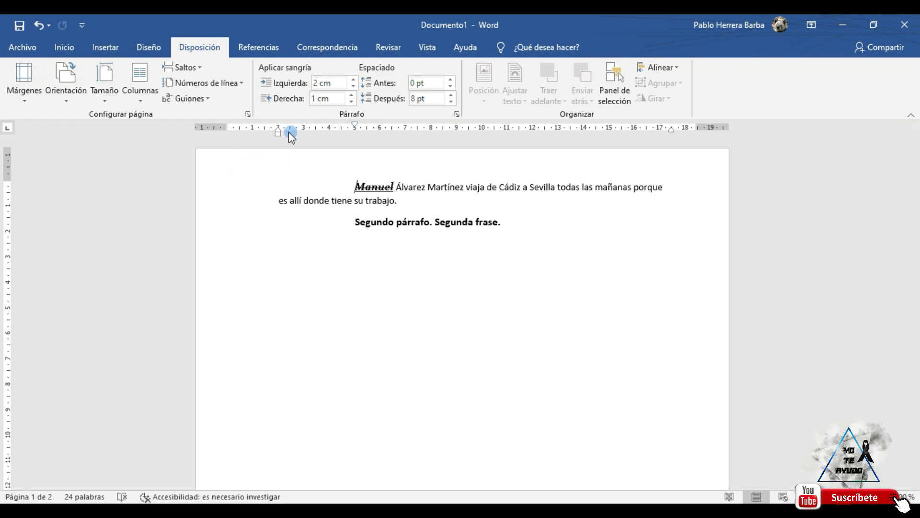
click(356, 186)
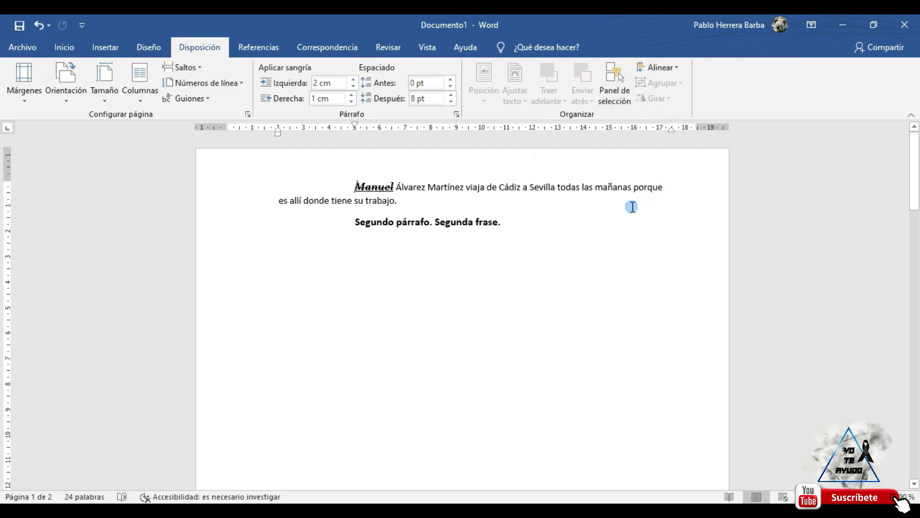
Switch the page orientation to Horizontal (landscape).
click(68, 99)
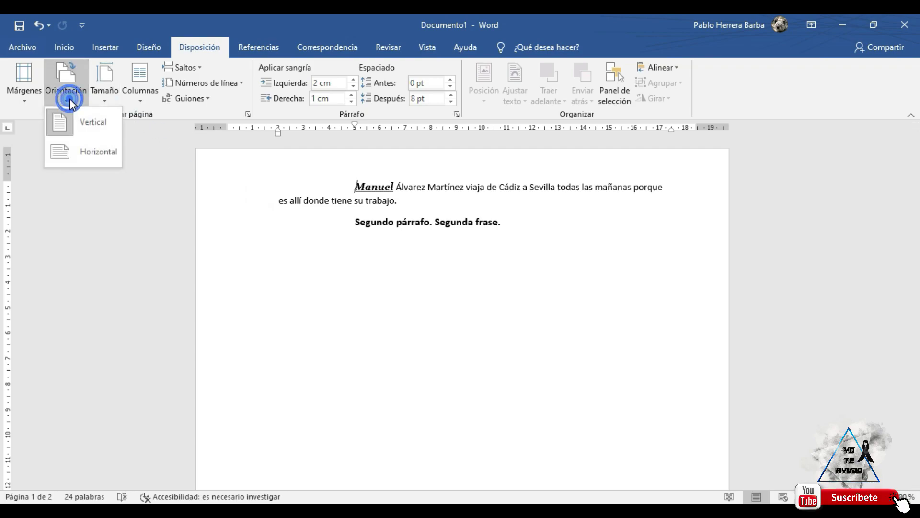
click(87, 150)
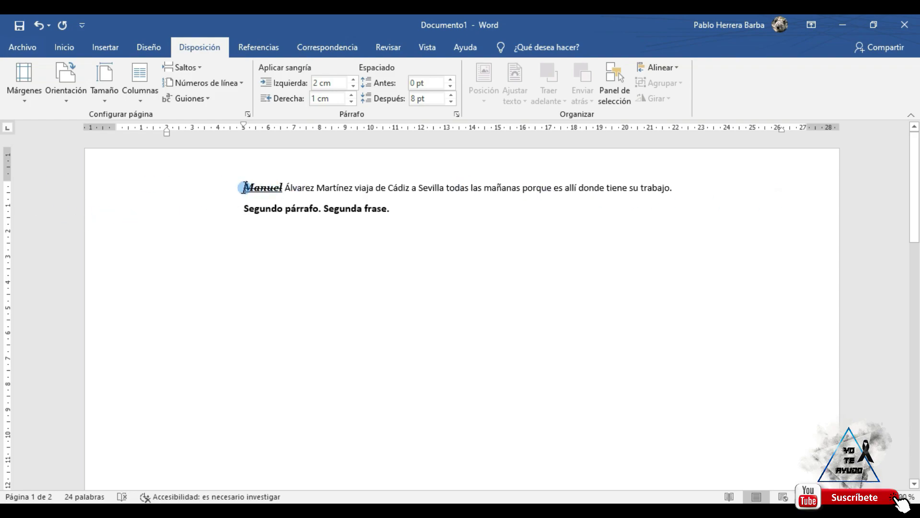
Set the page orientation back to Vertical (portrait).
drag(244, 187, 673, 188)
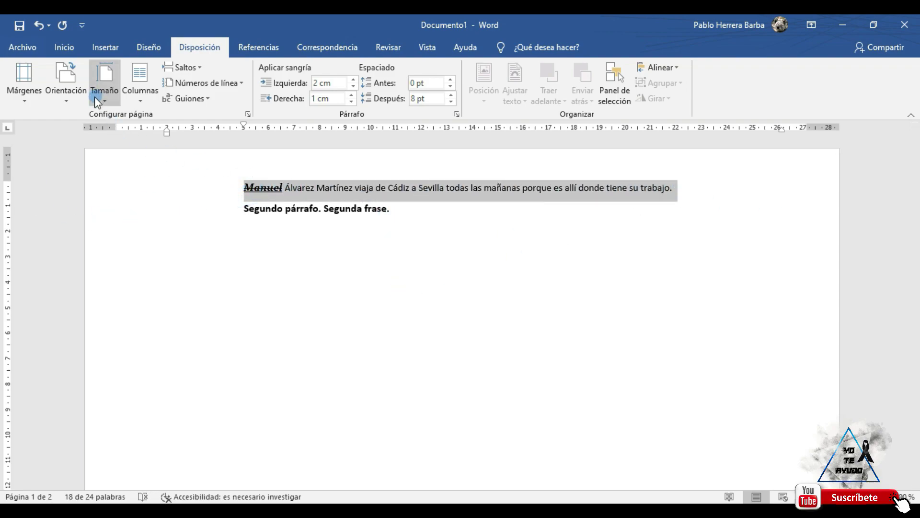
click(66, 79)
click(79, 126)
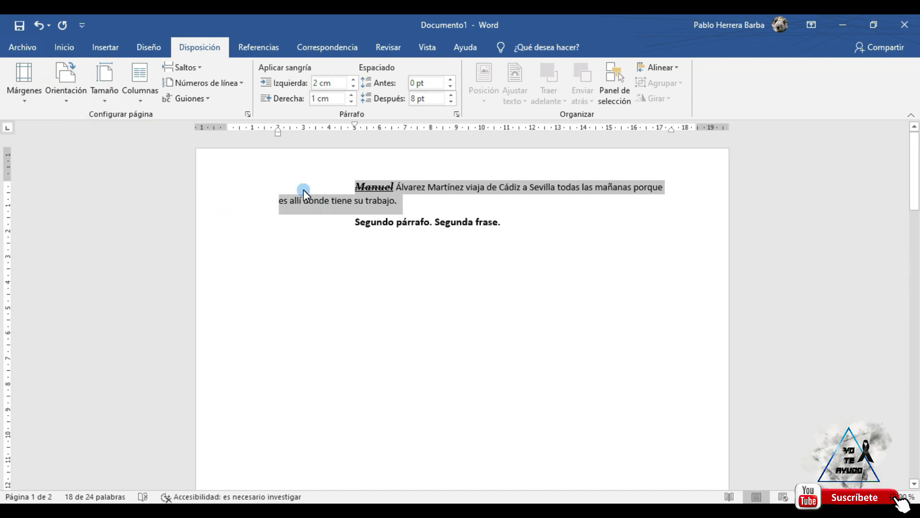
click(345, 242)
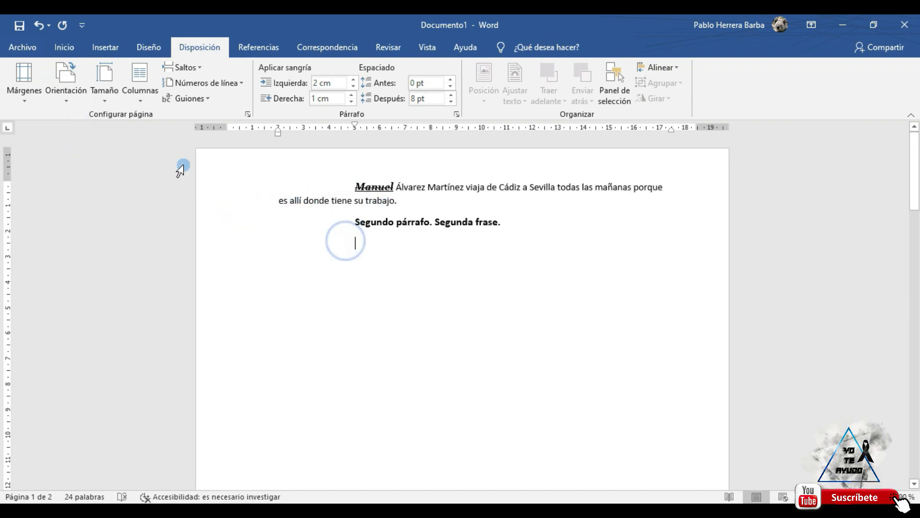
Review the Papel, Márgenes and Disposición tabs under Más tamaños de papel, then cancel without changes.
click(107, 99)
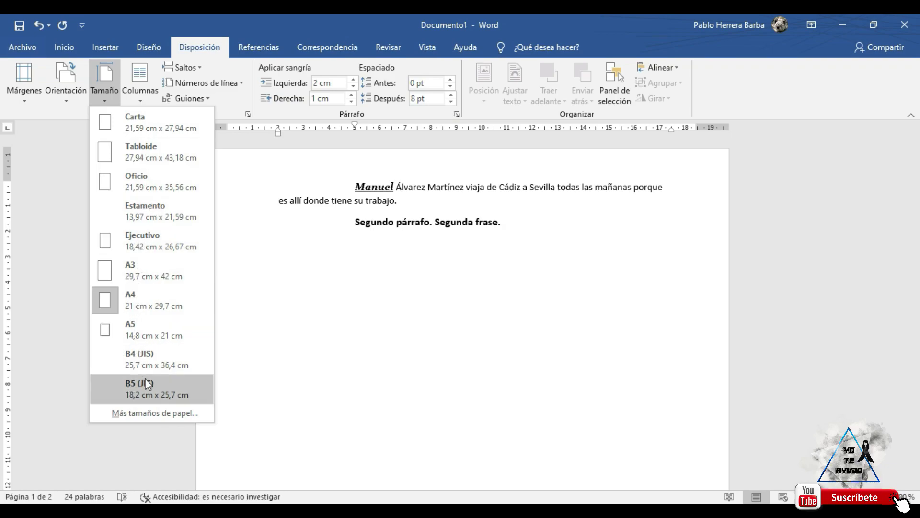
click(139, 411)
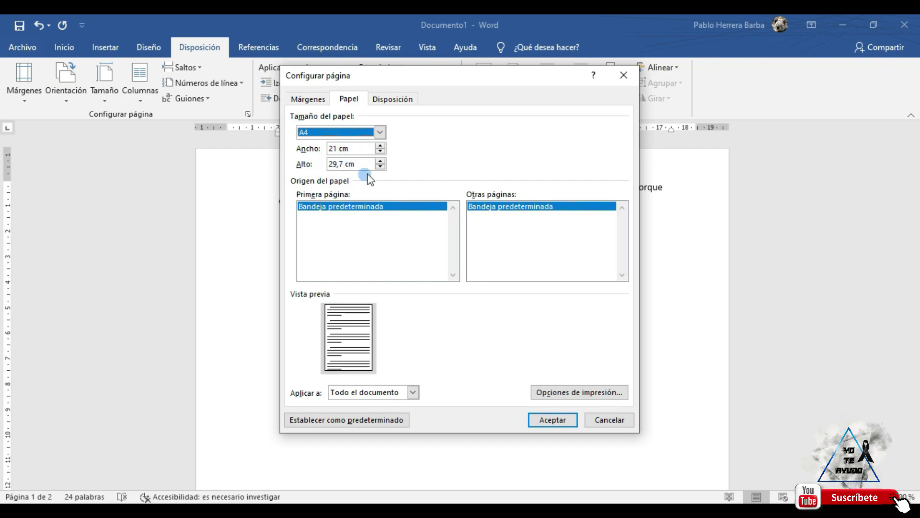
click(619, 422)
click(115, 109)
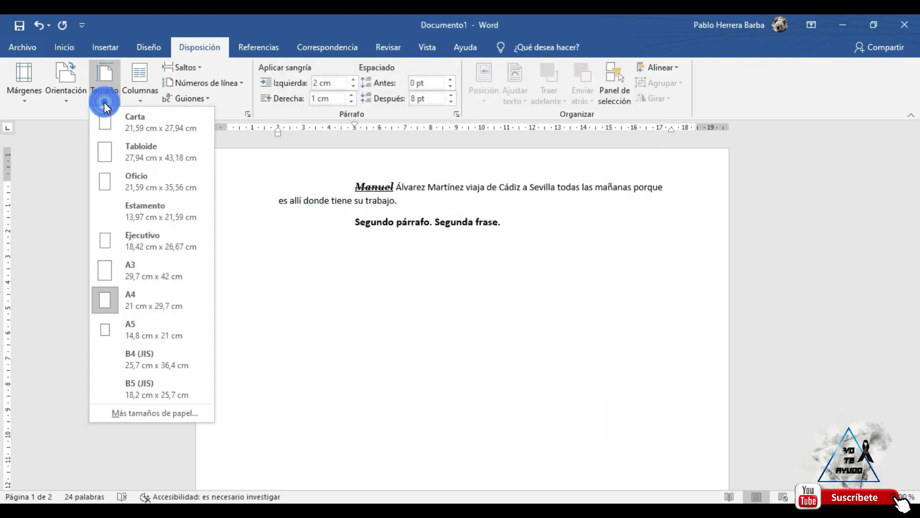
click(151, 411)
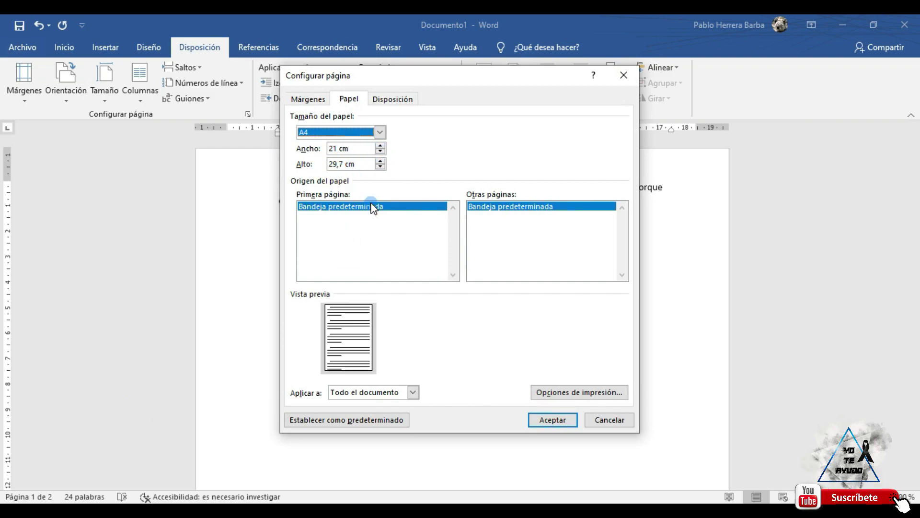
click(302, 99)
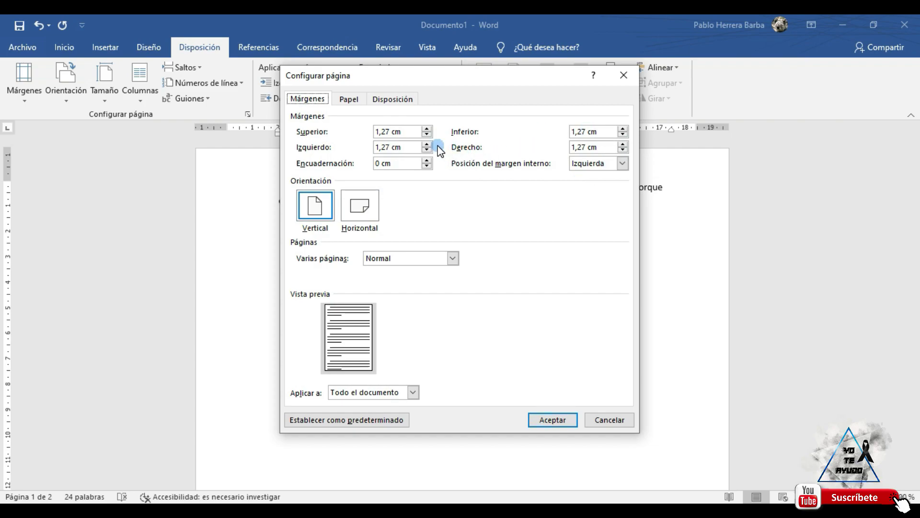
click(393, 99)
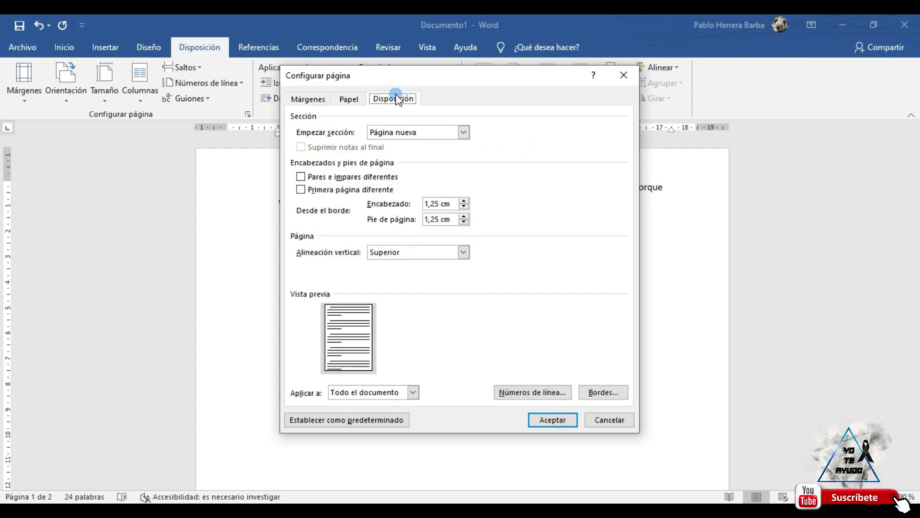
key(Escape)
click(513, 225)
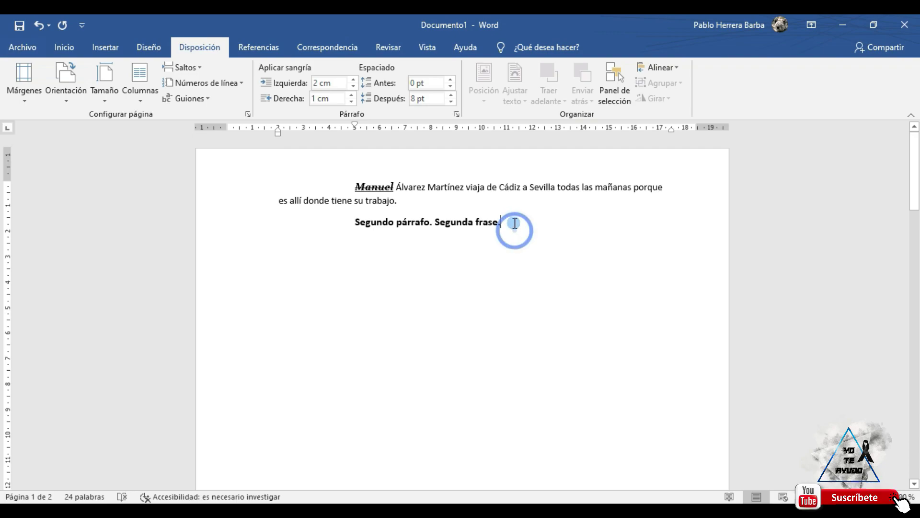
After browsing the size list, enter 120 pt as the font size in the Fuente dialog.
click(56, 45)
click(208, 73)
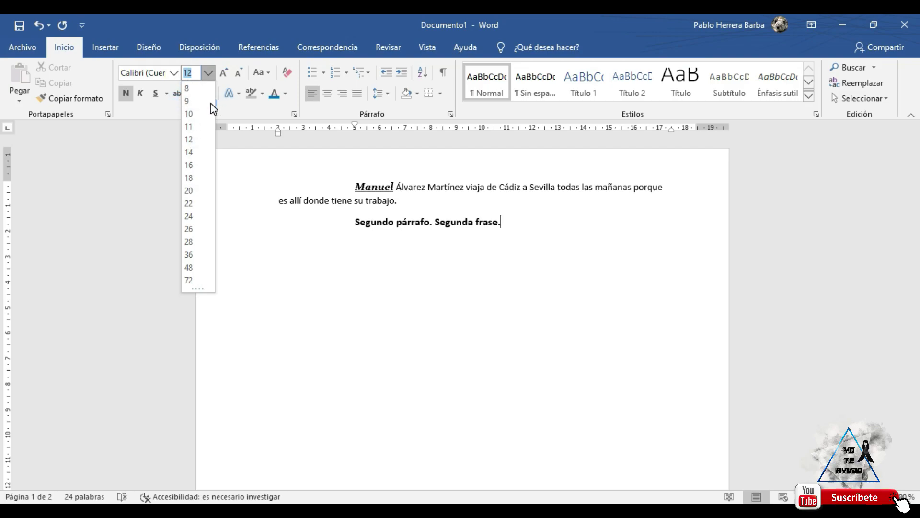
click(195, 293)
mouse_move(195, 291)
mouse_down()
mouse_move(194, 391)
mouse_move(193, 293)
mouse_up()
click(267, 259)
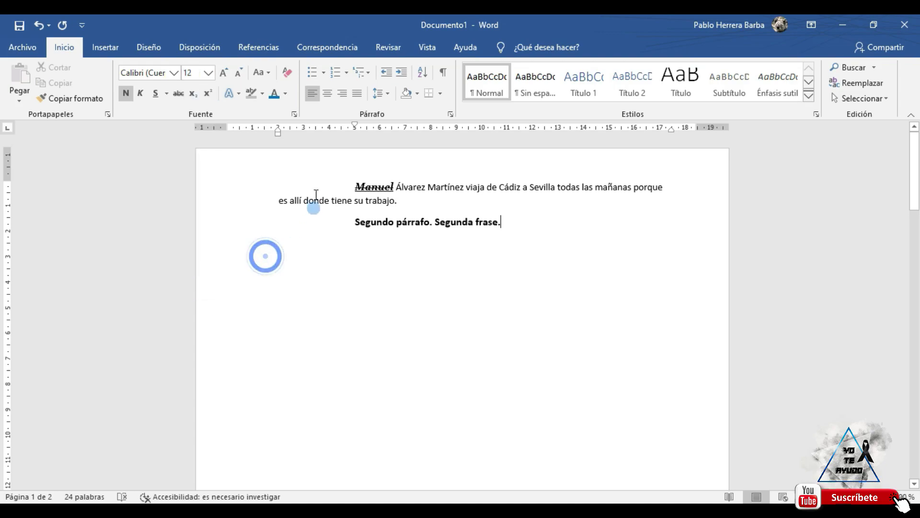
click(300, 113)
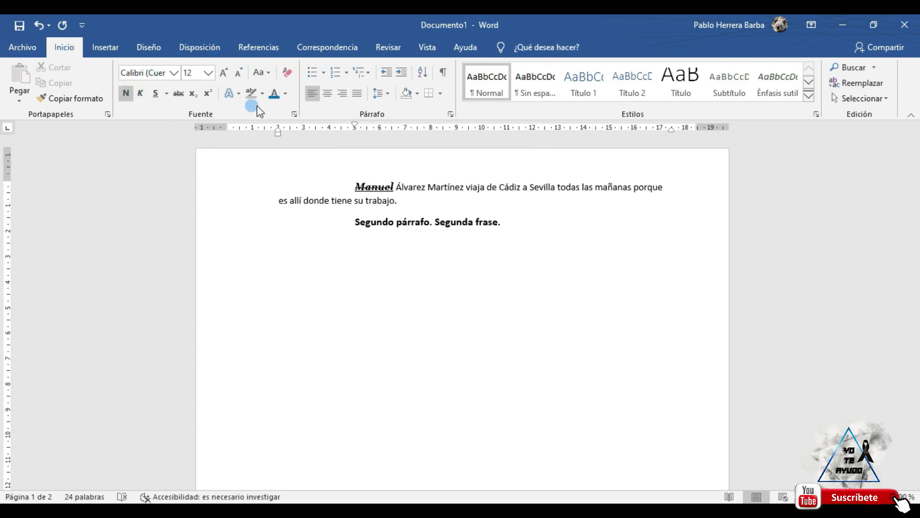
click(294, 108)
click(297, 114)
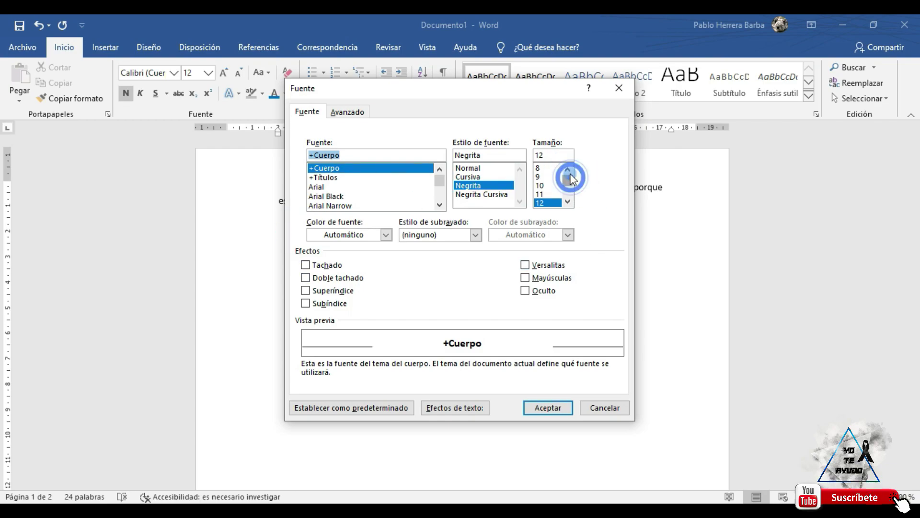
mouse_move(568, 179)
mouse_down()
mouse_move(570, 201)
mouse_move(569, 177)
mouse_up()
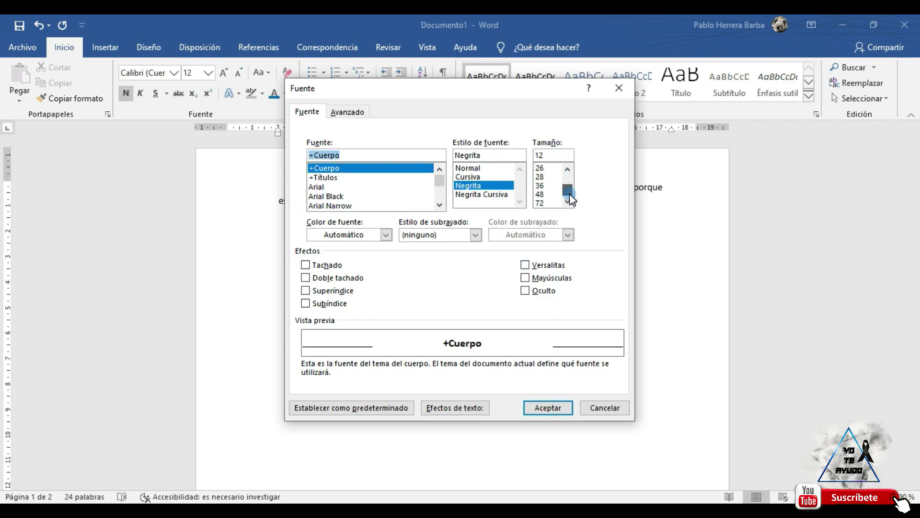
double_click(549, 155)
text(120)
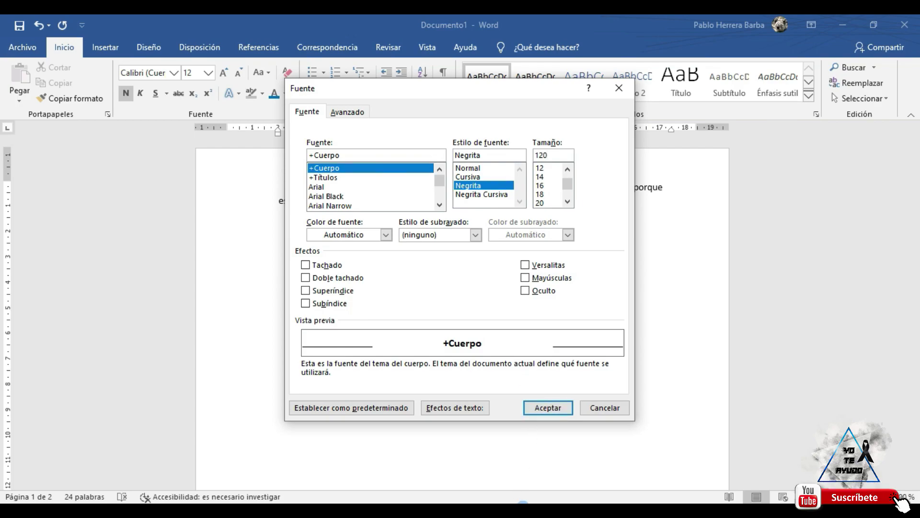
click(534, 410)
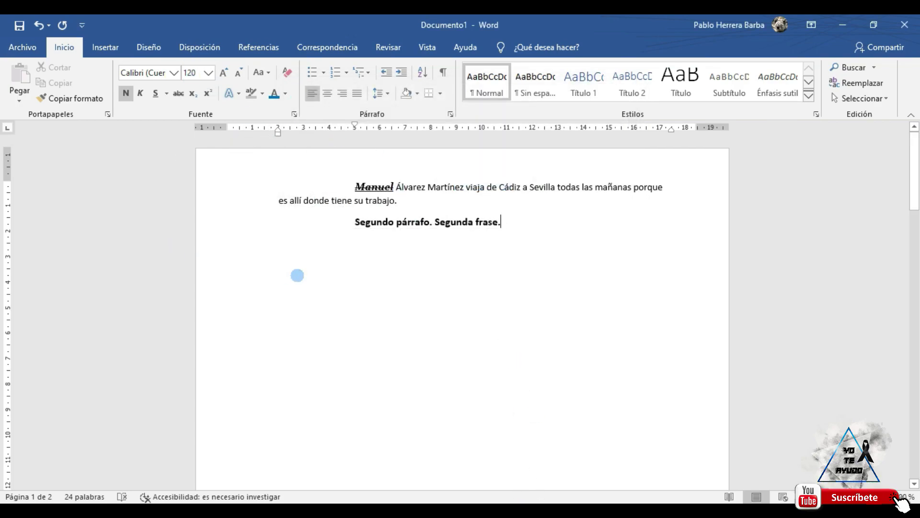
Type a 120 pt bold 'j' after 'Segunda frase.', then place the caret inside 'Segunda'.
text(j)
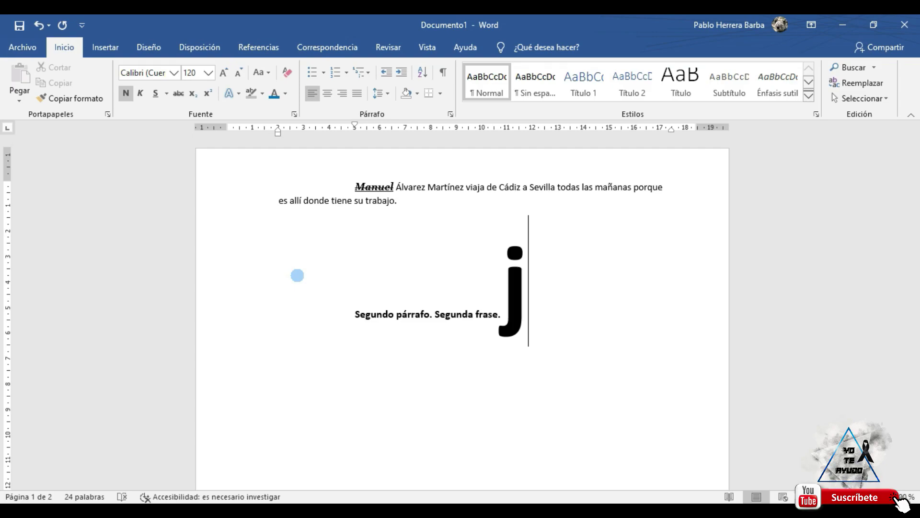
click(454, 311)
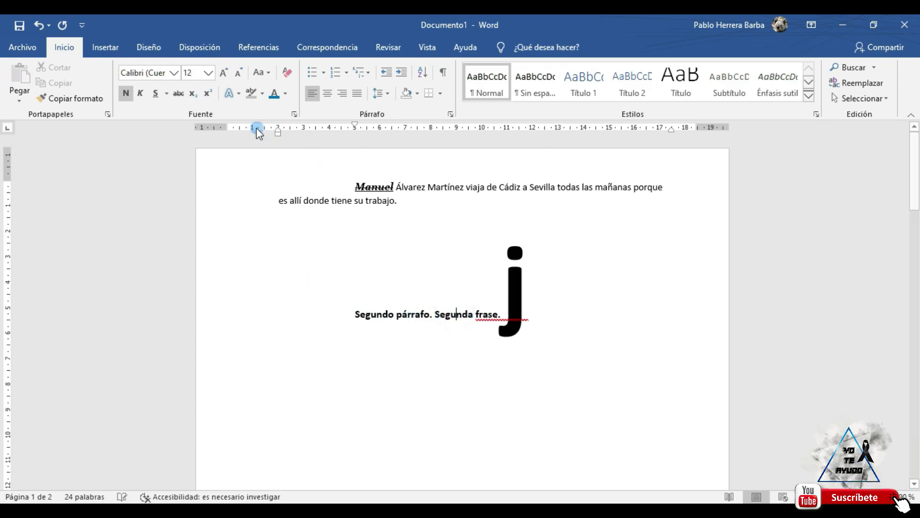